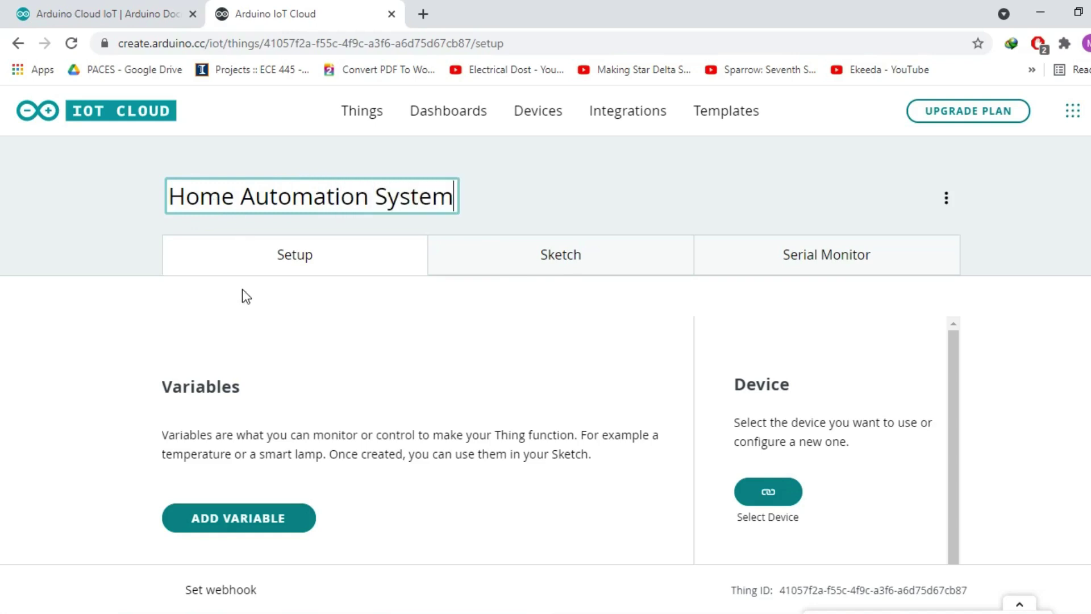
Add a variable named device1 to the Home Automation System thing, using the Alexa compatible Switch type.
scroll(337, 432, down, 3)
click(241, 352)
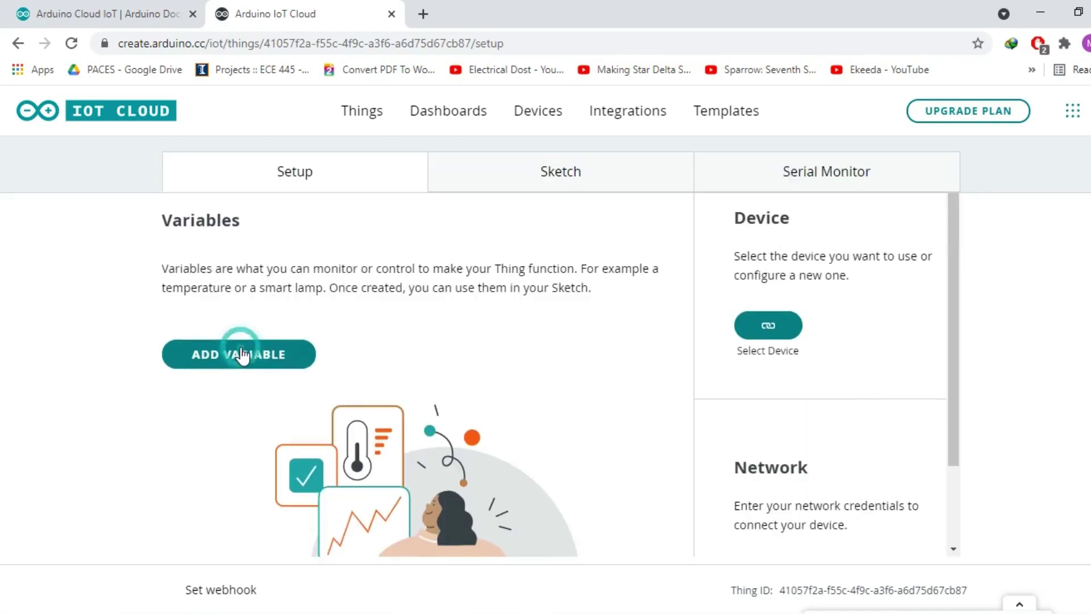
click(503, 237)
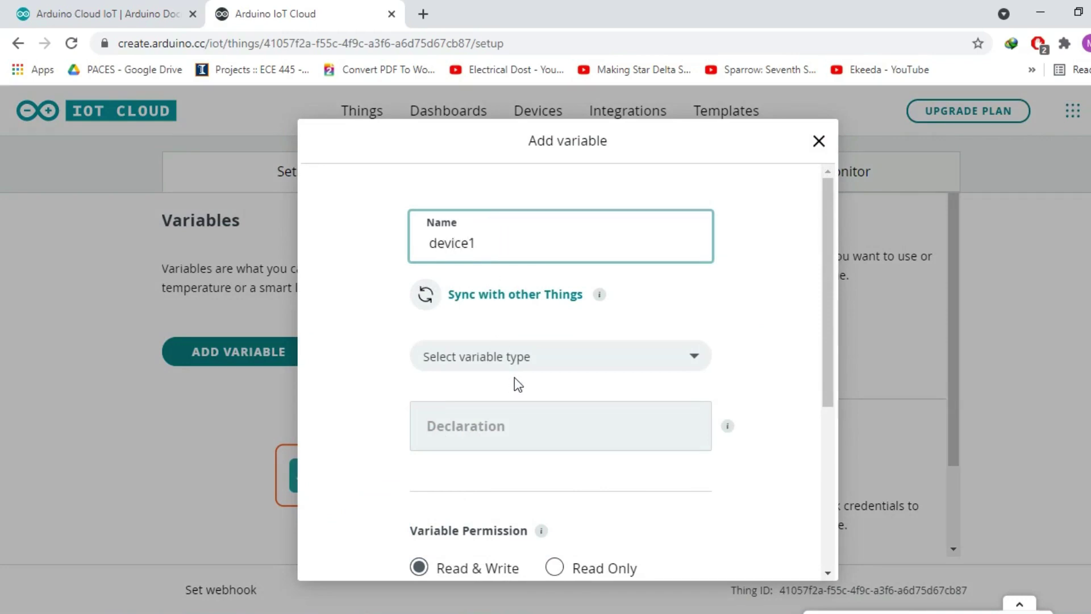
click(524, 349)
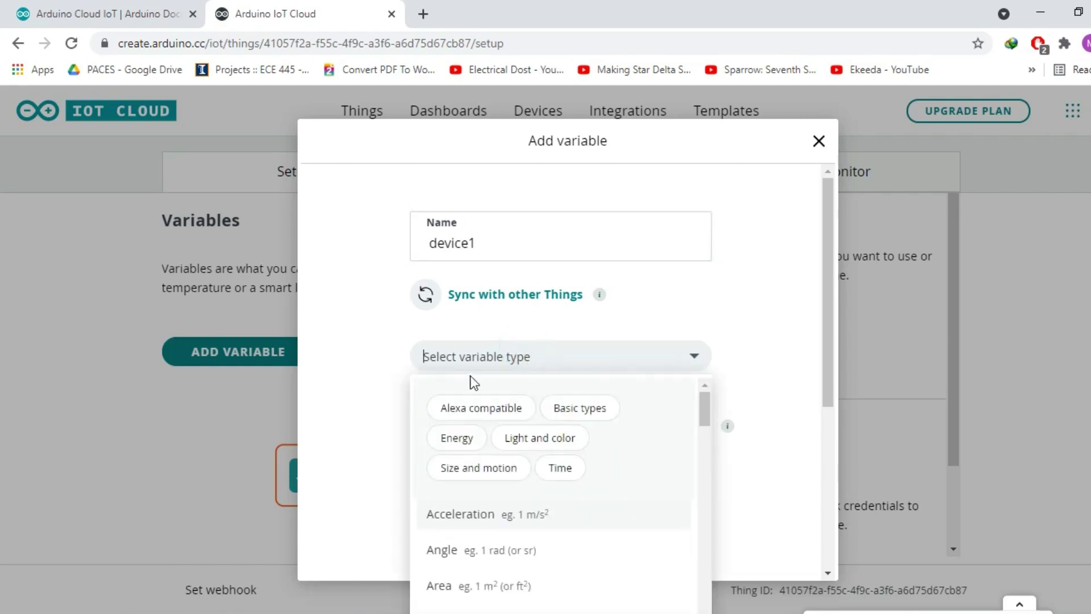
click(475, 414)
scroll(643, 519, down, 5)
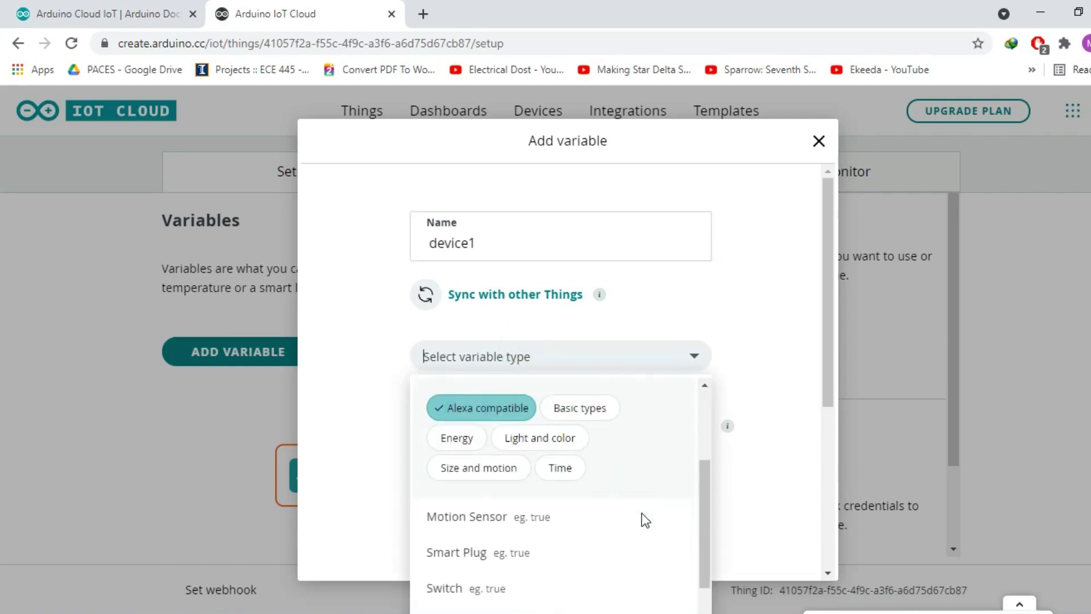
click(480, 518)
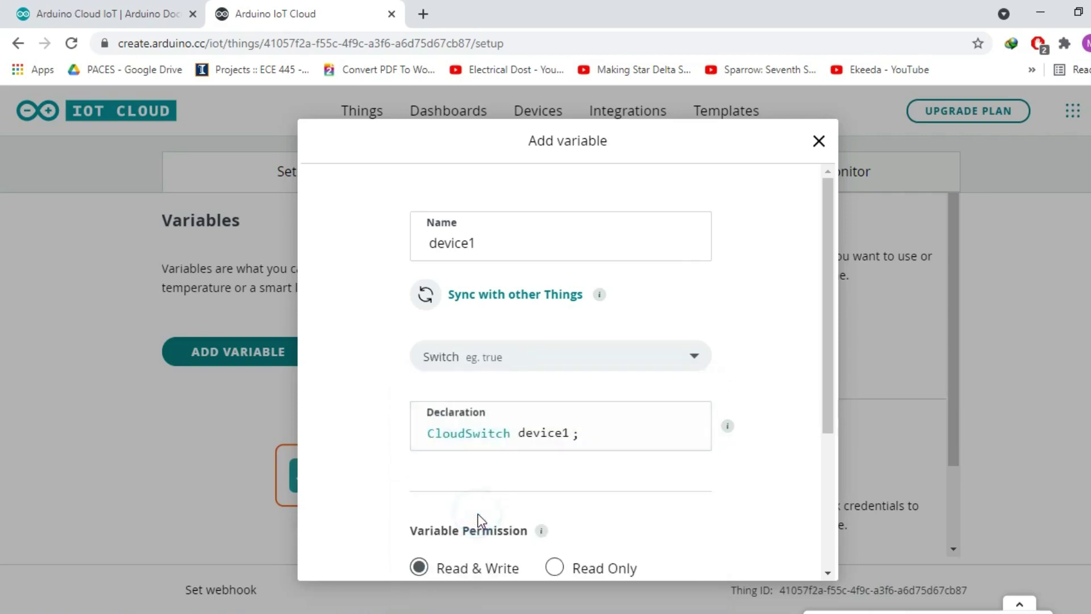
scroll(721, 455, down, 4)
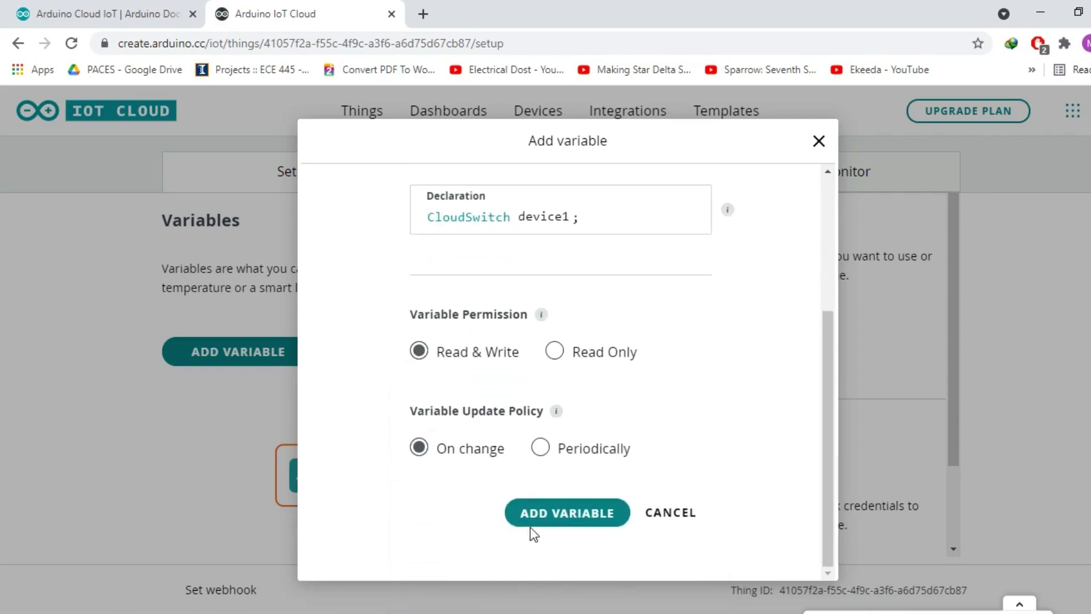
click(545, 518)
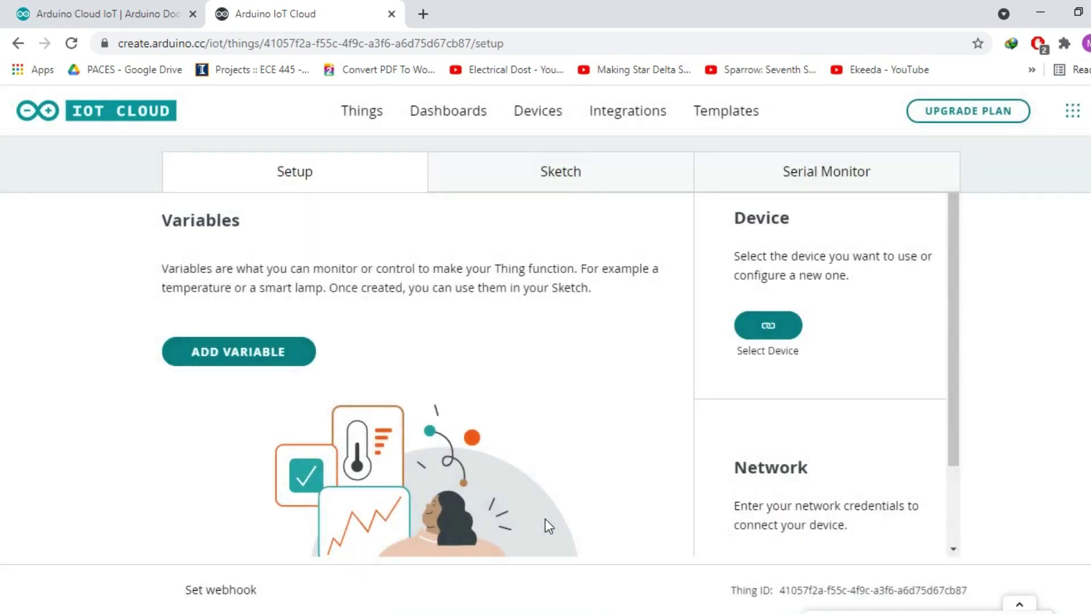
Add a second variable named device2 with the Alexa compatible Switch type.
click(622, 225)
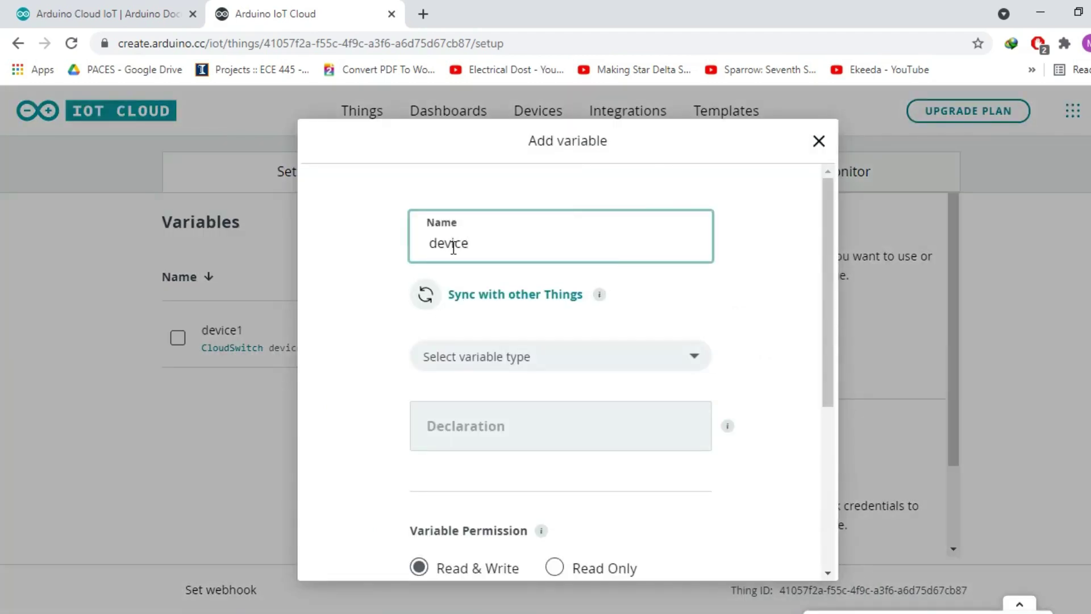
click(588, 363)
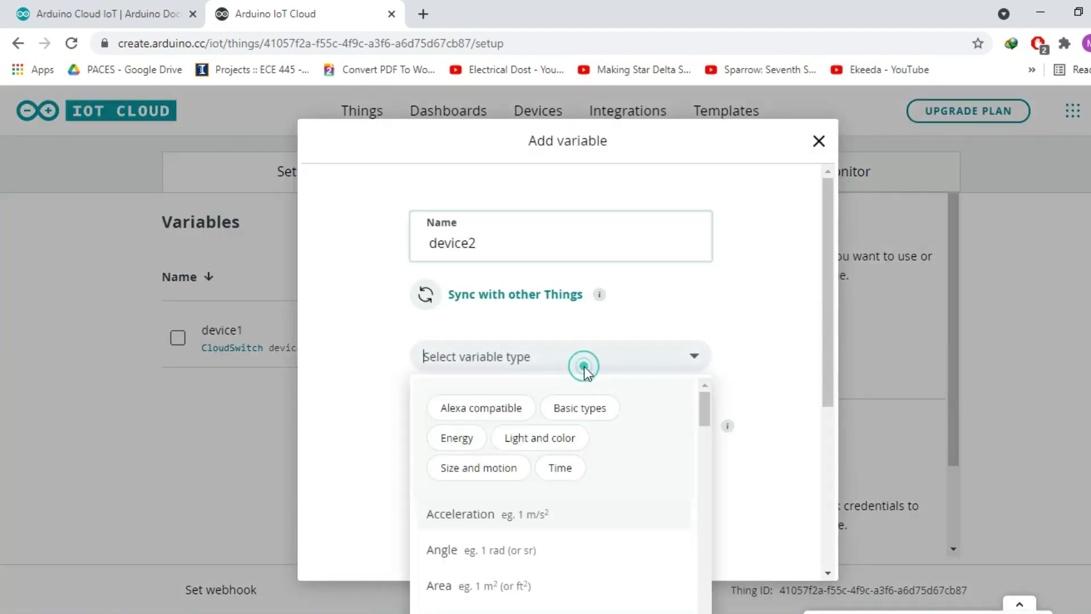
click(483, 411)
scroll(478, 528, down, 5)
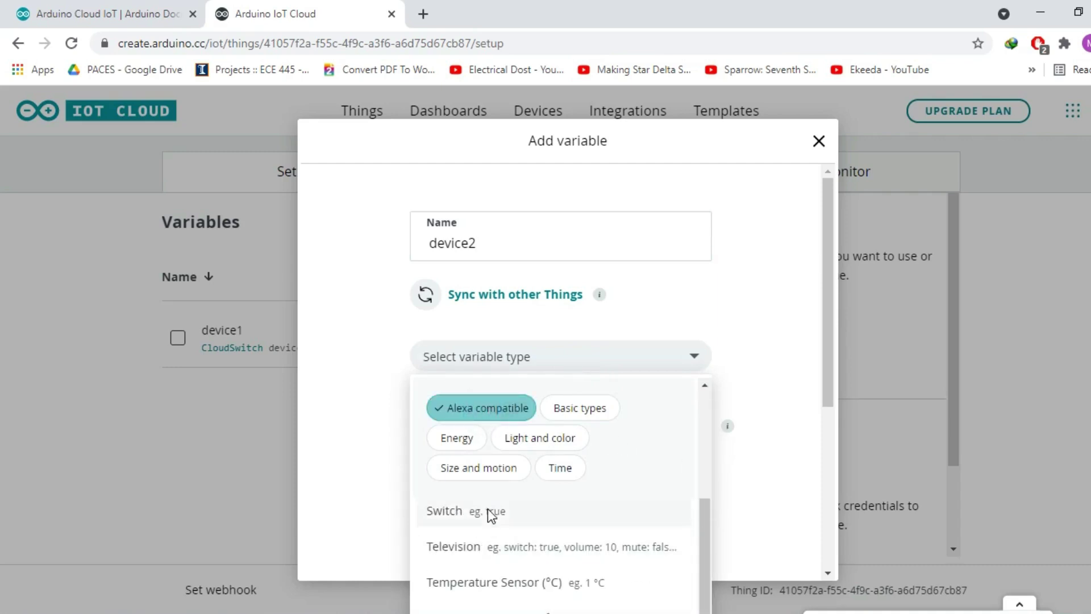
click(488, 509)
scroll(556, 458, down, 4)
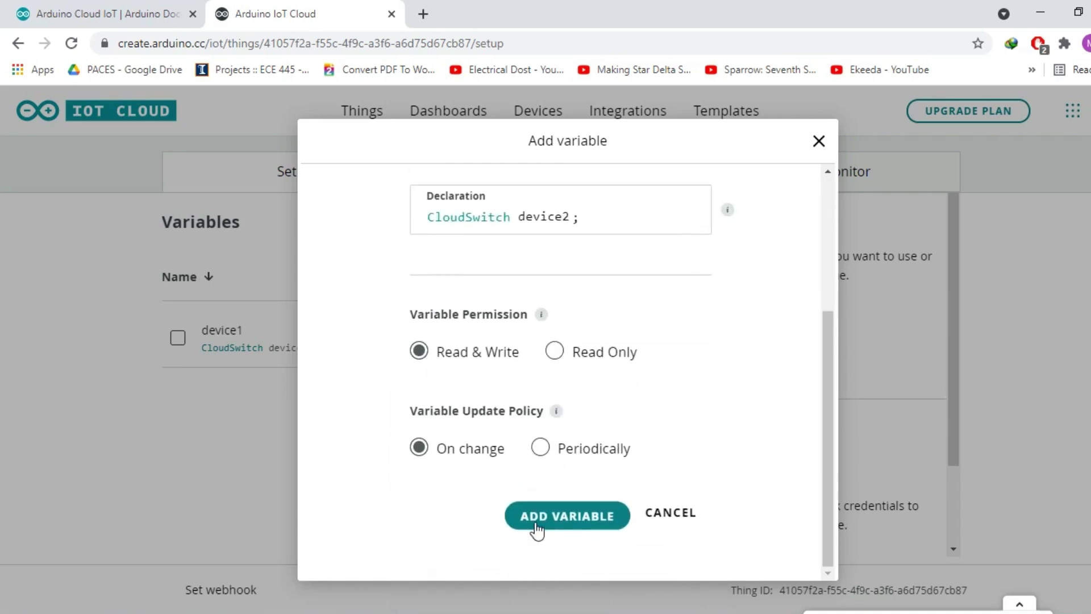
click(539, 523)
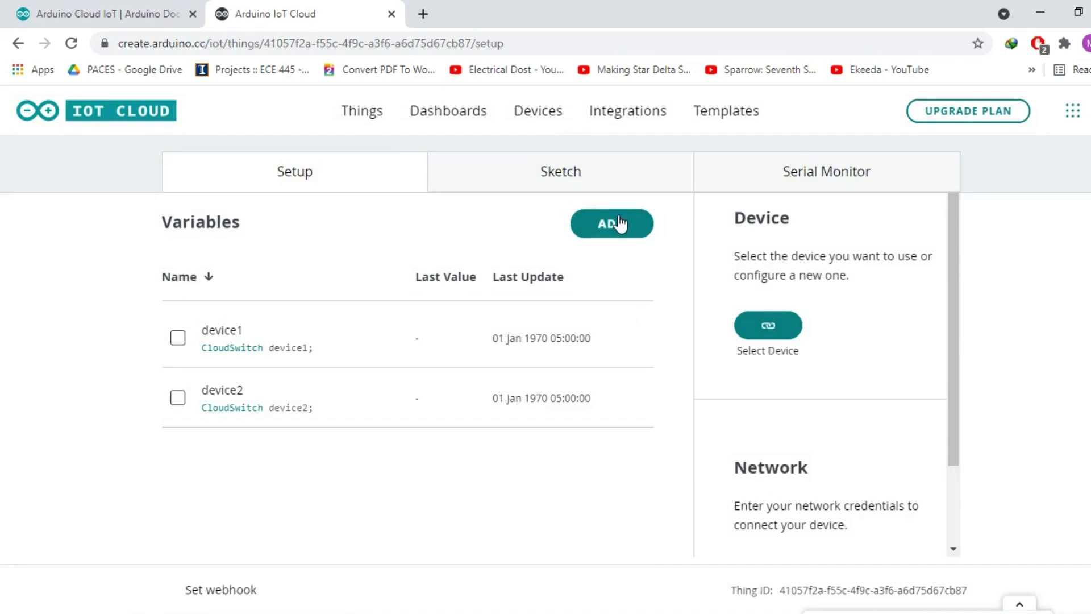
Add a third variable named device3 with the Alexa compatible Switch type.
click(613, 221)
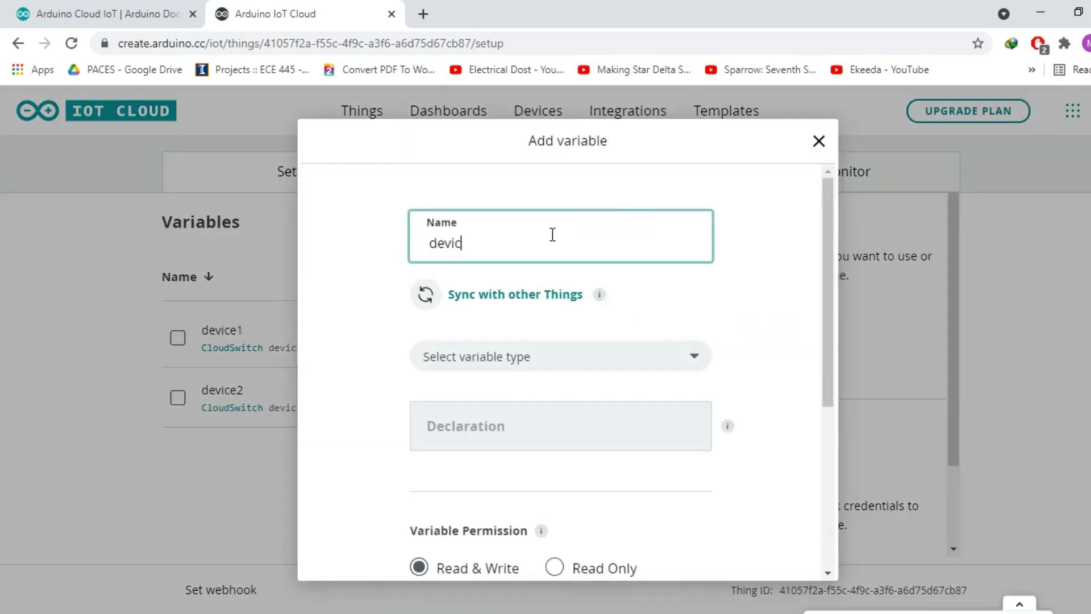
click(669, 361)
click(446, 412)
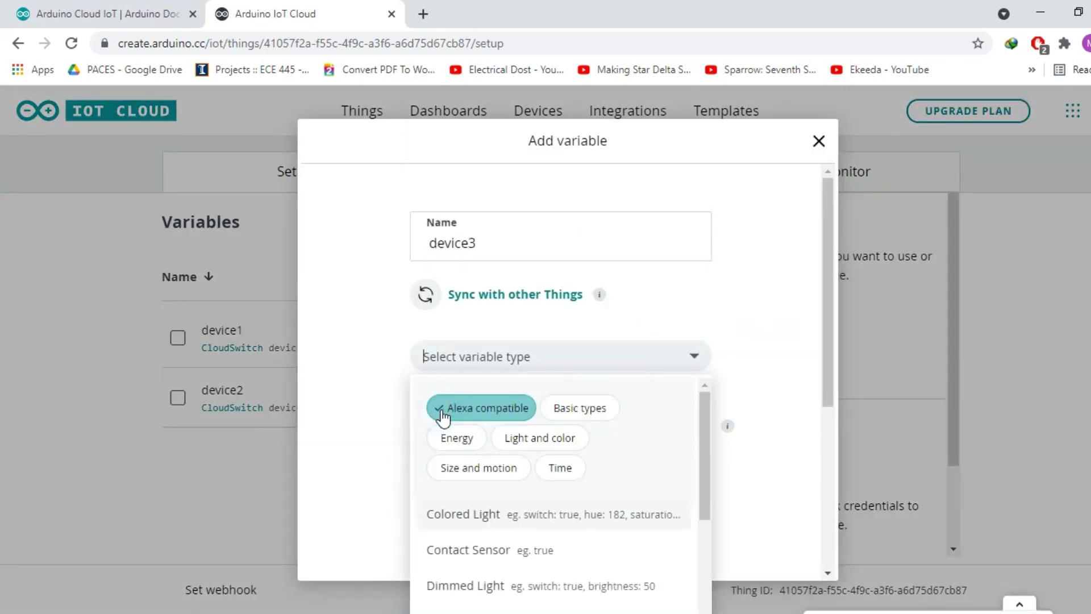
scroll(581, 519, down, 5)
click(466, 521)
scroll(577, 520, down, 5)
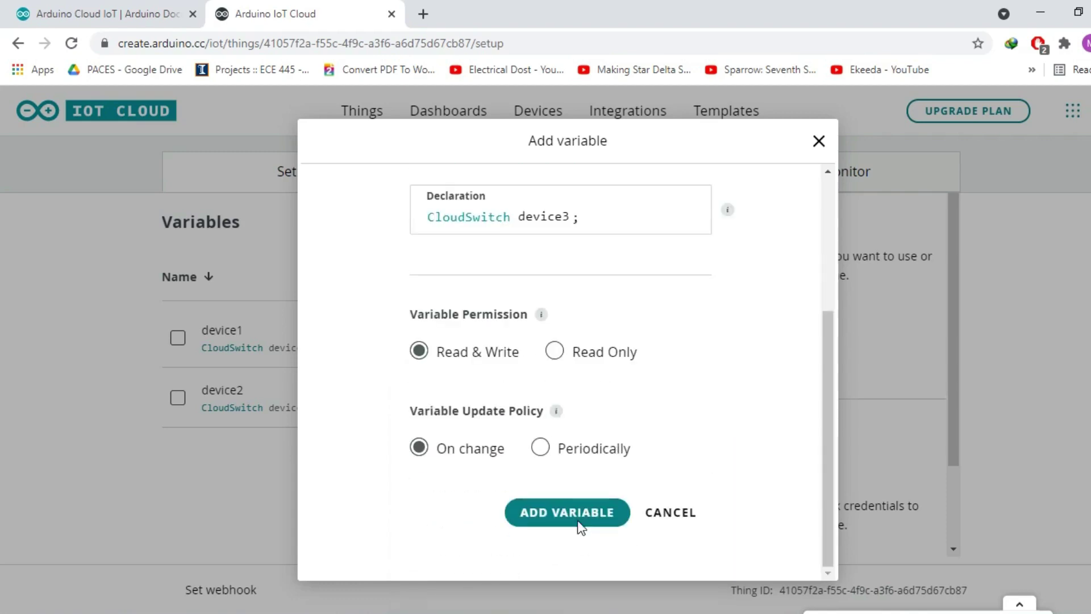
click(519, 526)
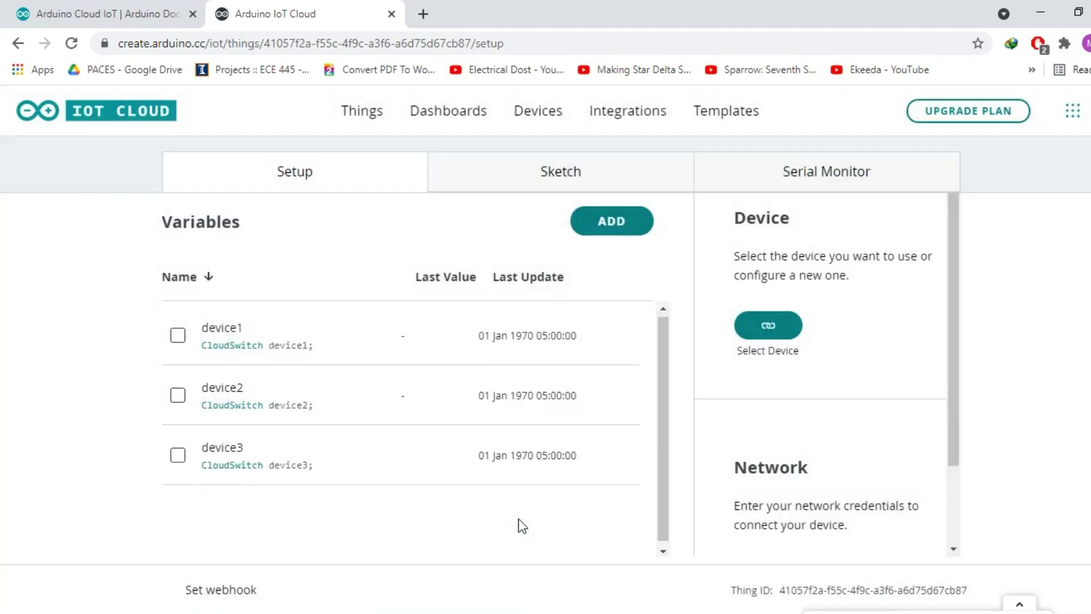
Add a fourth variable named device4 with the Alexa compatible Switch type and check the variable list.
click(614, 221)
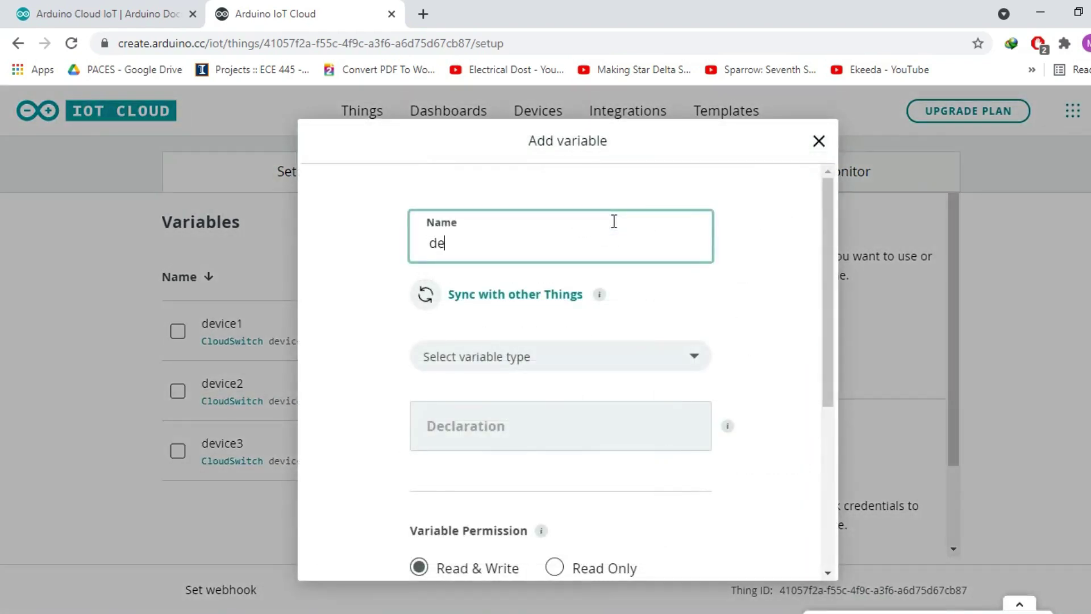
click(642, 352)
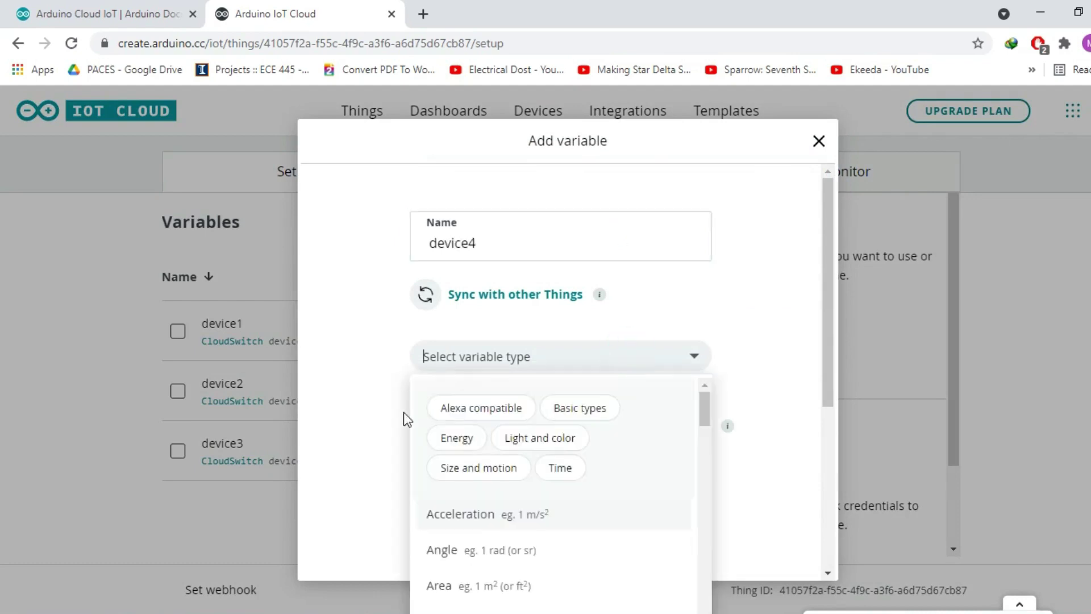
click(451, 413)
scroll(450, 452, down, 5)
click(455, 511)
scroll(507, 473, down, 5)
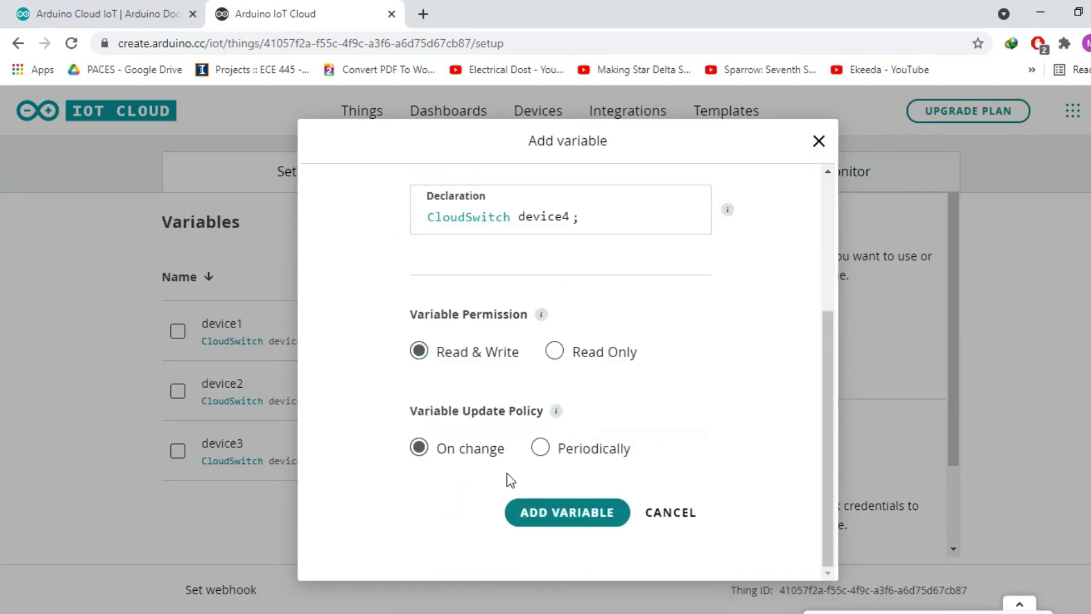
click(520, 510)
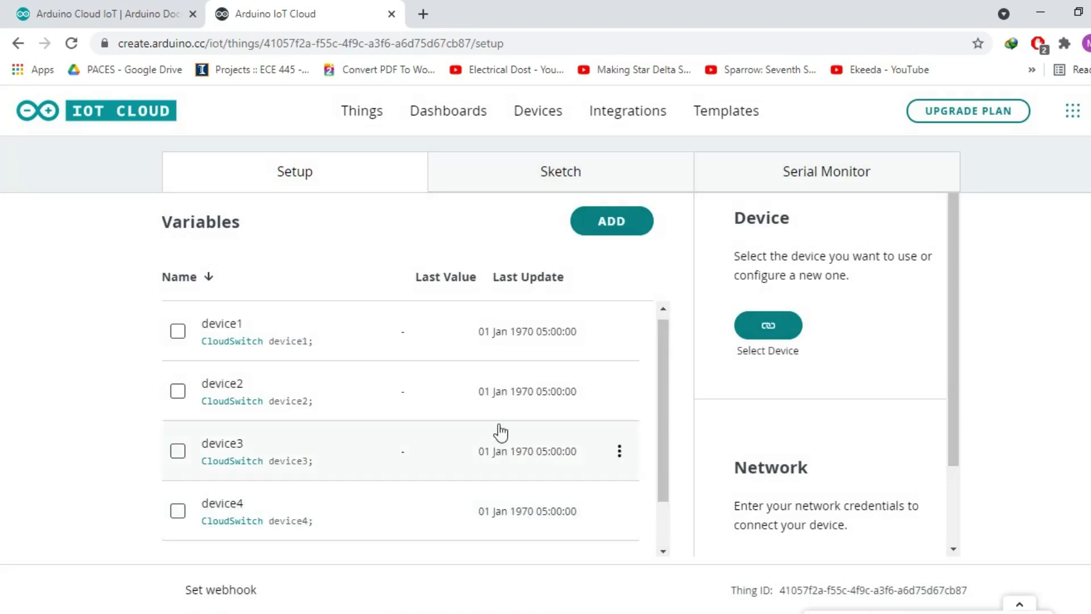
scroll(500, 432, down, 2)
scroll(499, 427, up, 2)
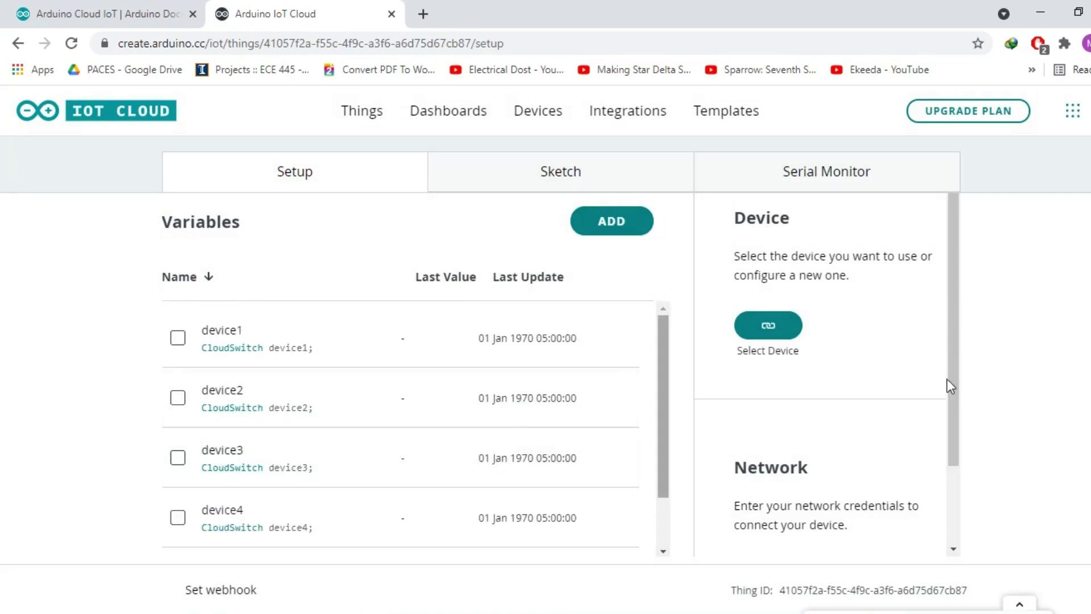
Start setting up a new 3rd party device for the thing, with type ESP32 and model ESP32 Dev Module.
click(766, 328)
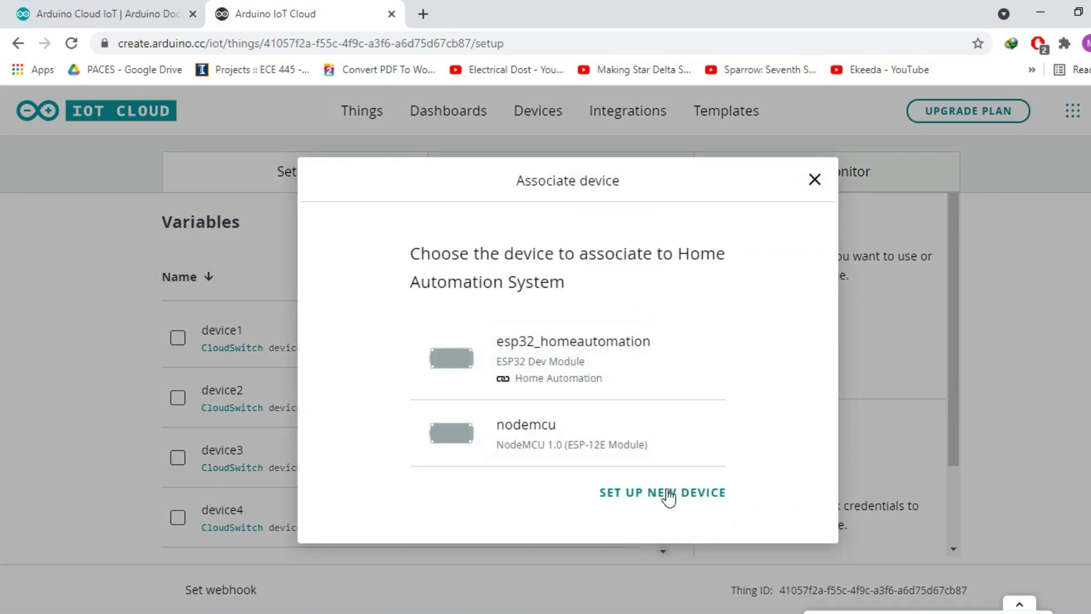
click(666, 495)
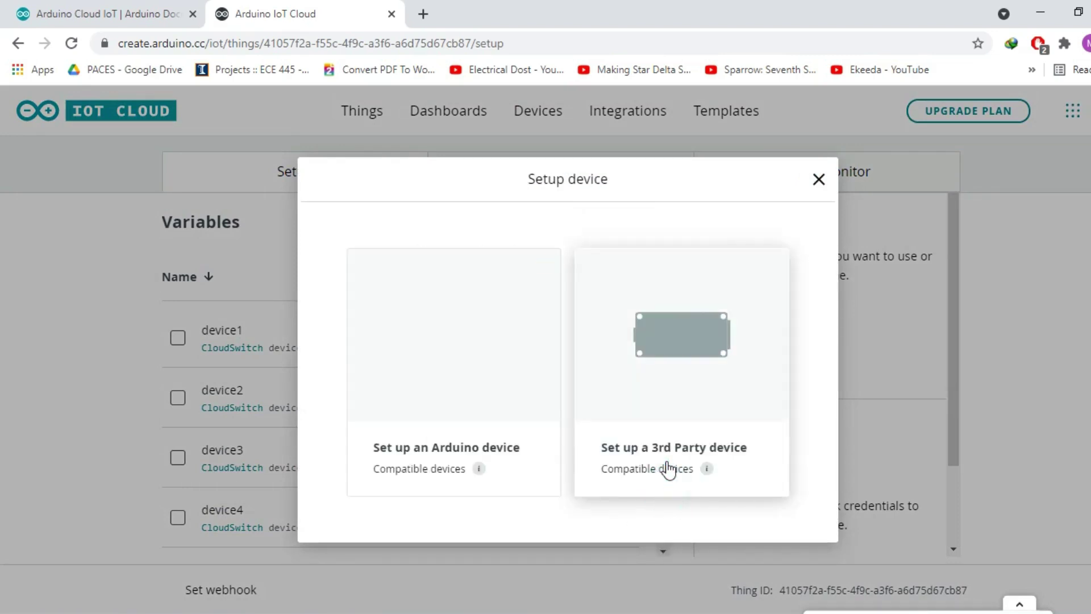
click(628, 328)
click(537, 368)
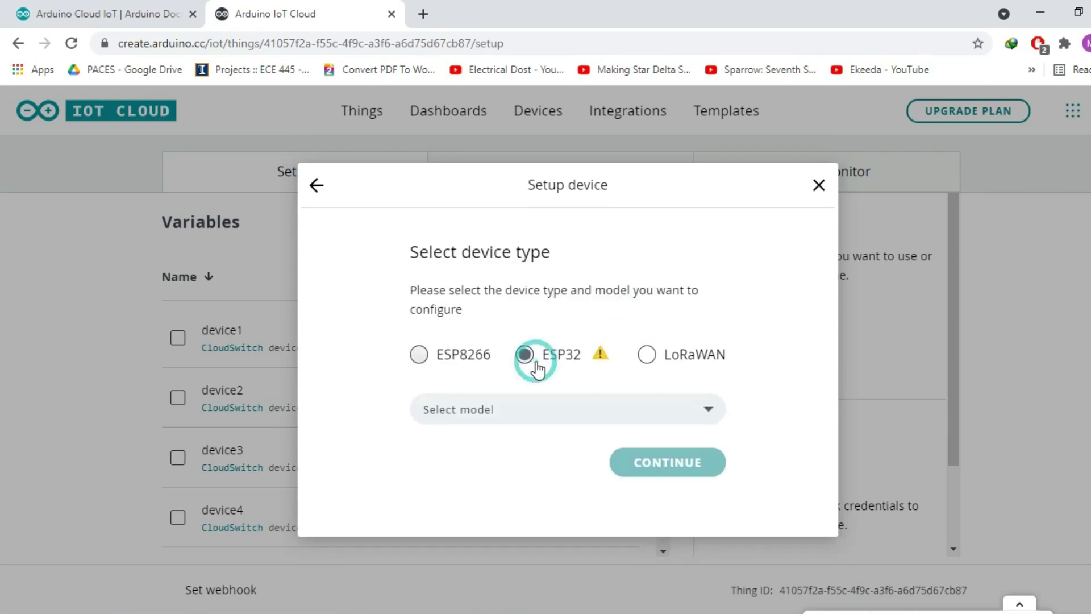
click(537, 412)
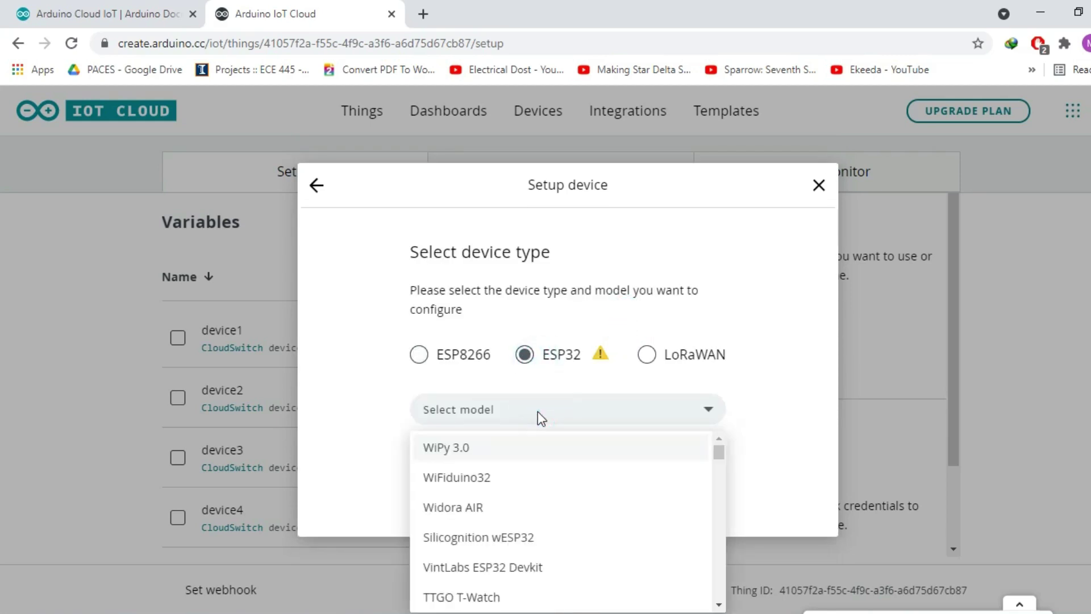
text(esp)
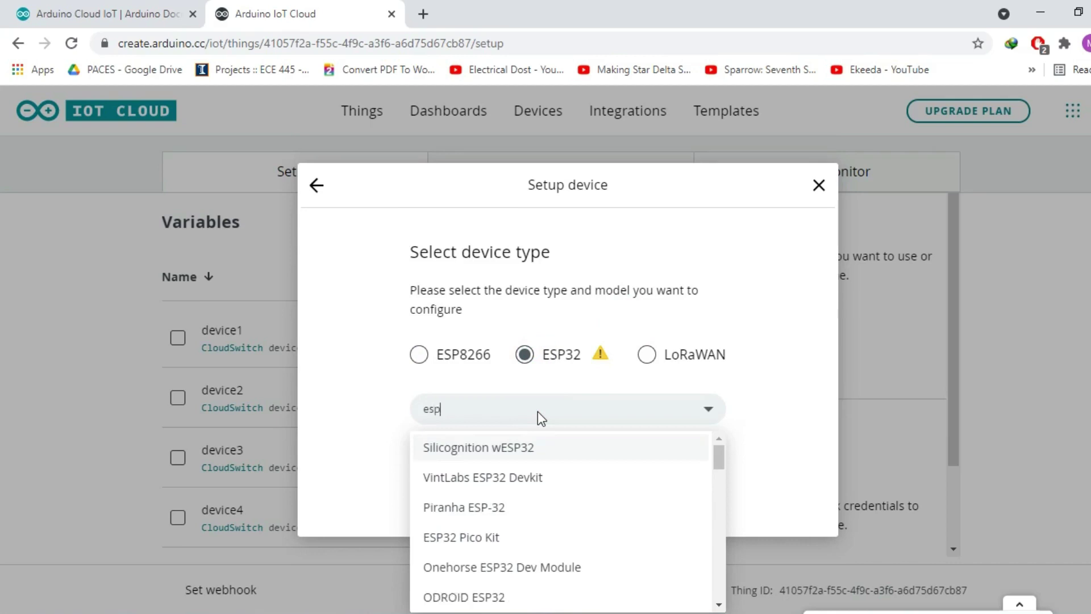
text(32 d)
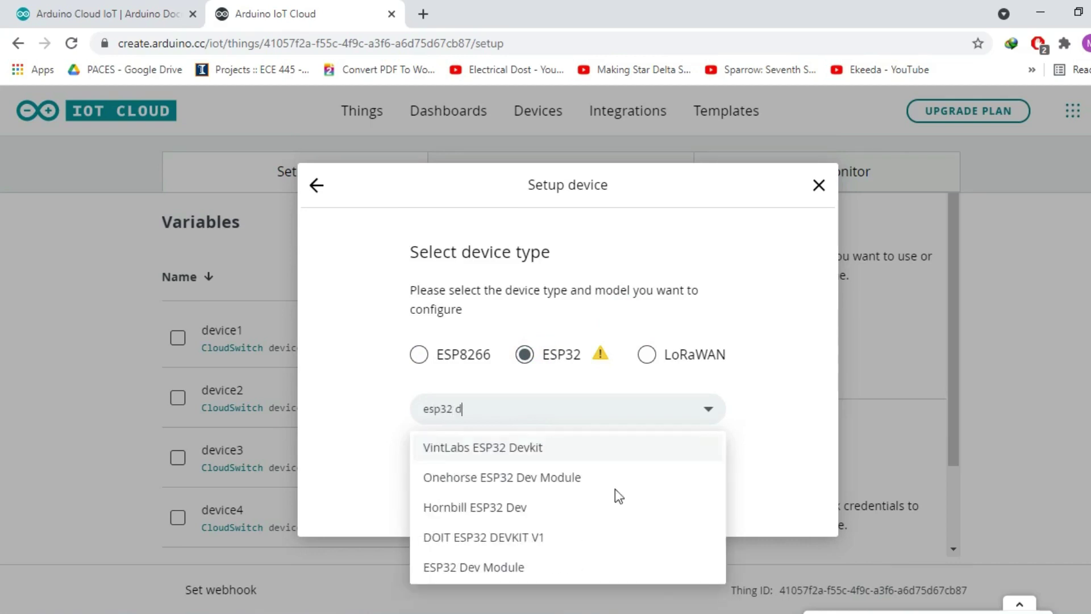
click(530, 565)
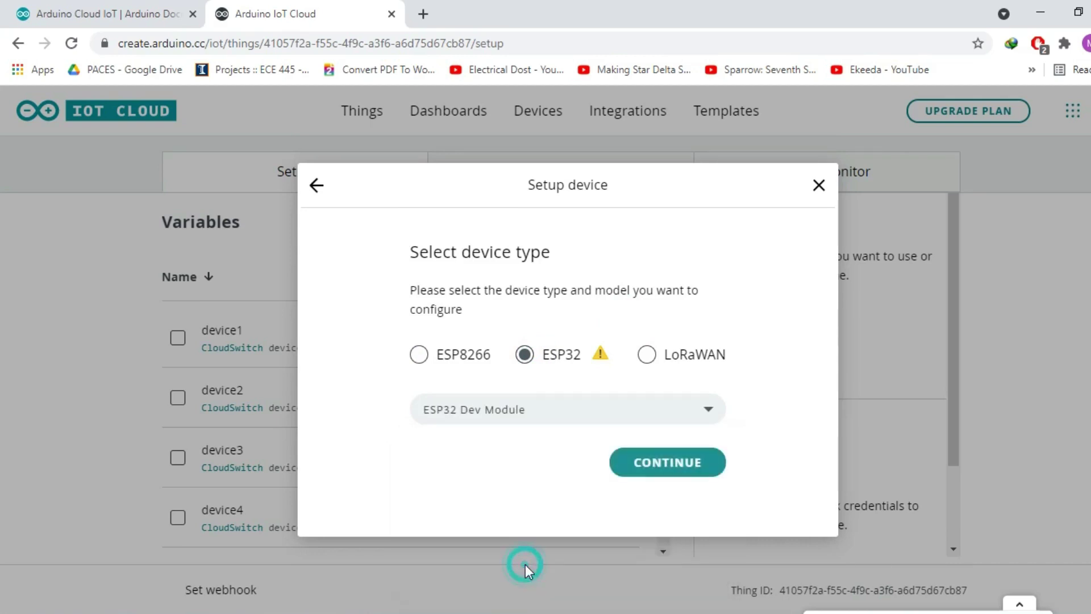
click(640, 471)
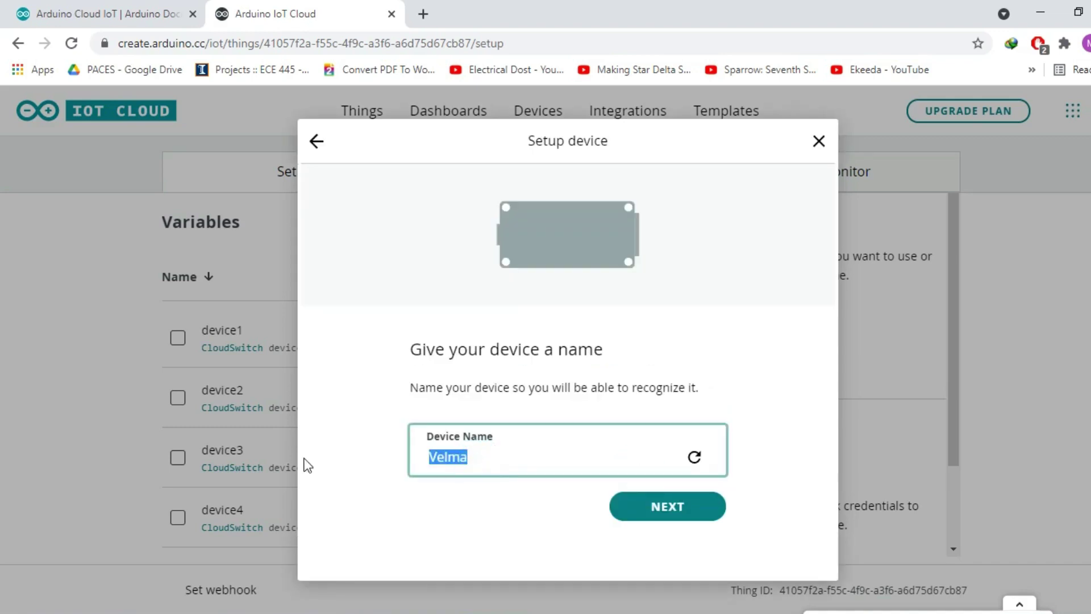
Name the new device My_ESP32 and continue to its credentials.
text(My_ESP32)
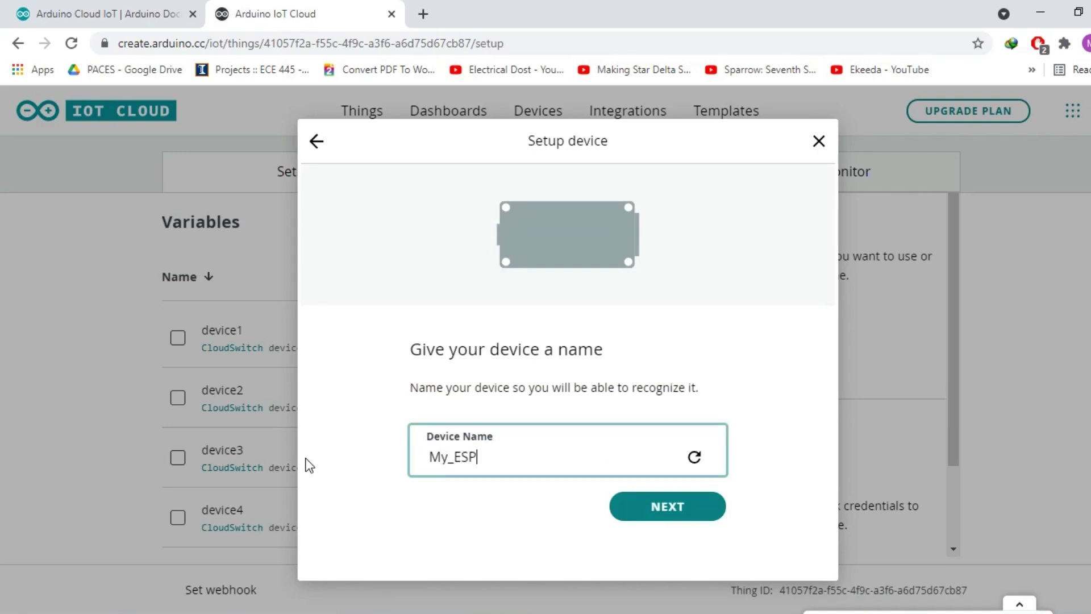
click(646, 503)
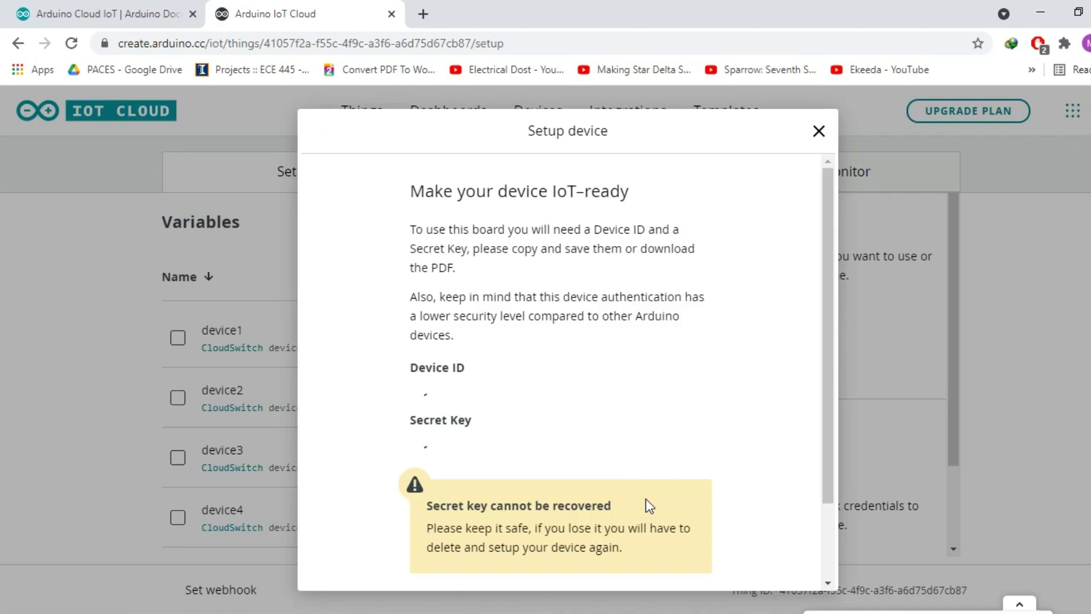
Download the PDF containing the new device's ID and secret key, and open the downloaded file.
scroll(652, 418, down, 4)
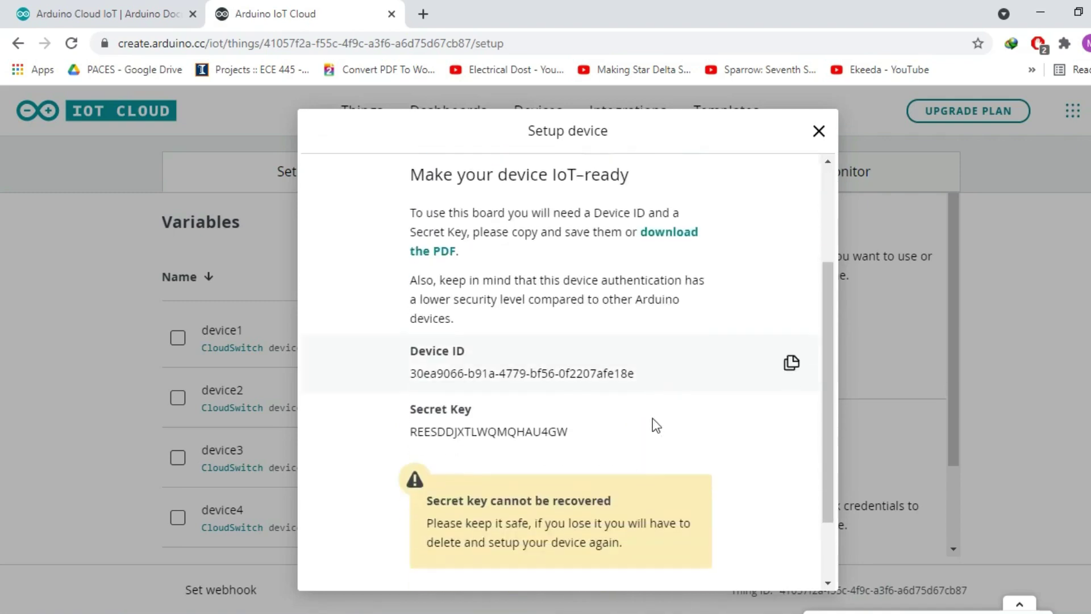
scroll(651, 418, up, 1)
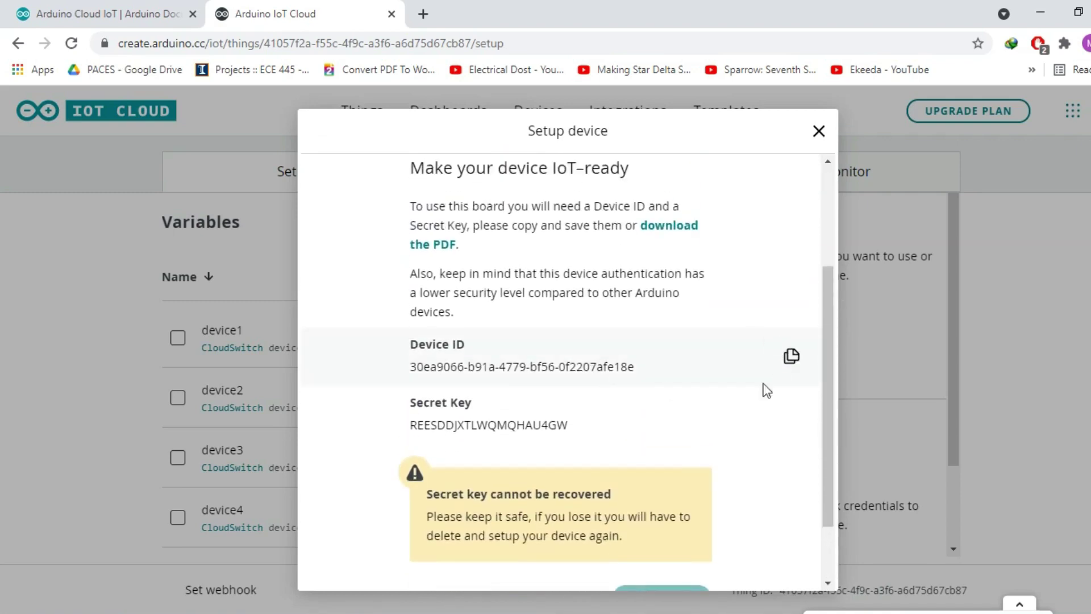
click(677, 227)
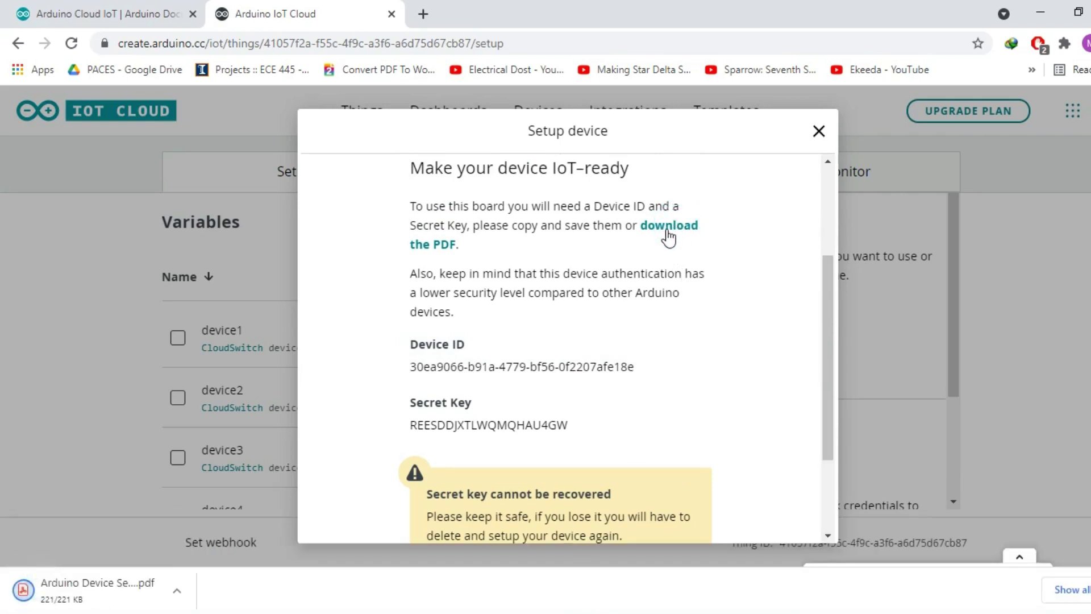
click(71, 602)
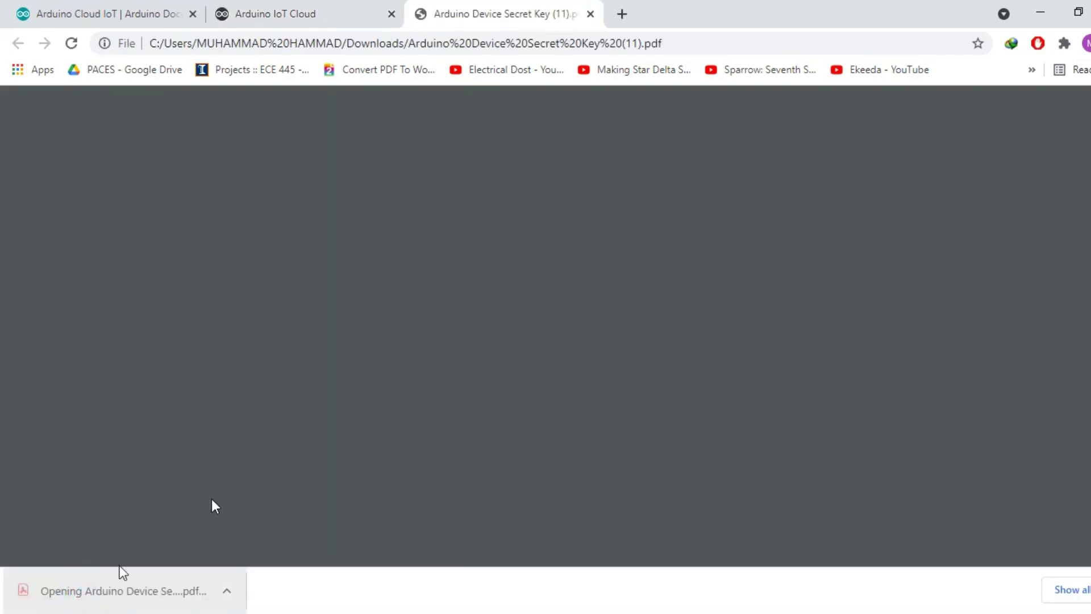
Copy the device's secret key from the downloaded PDF.
scroll(450, 343, down, 4)
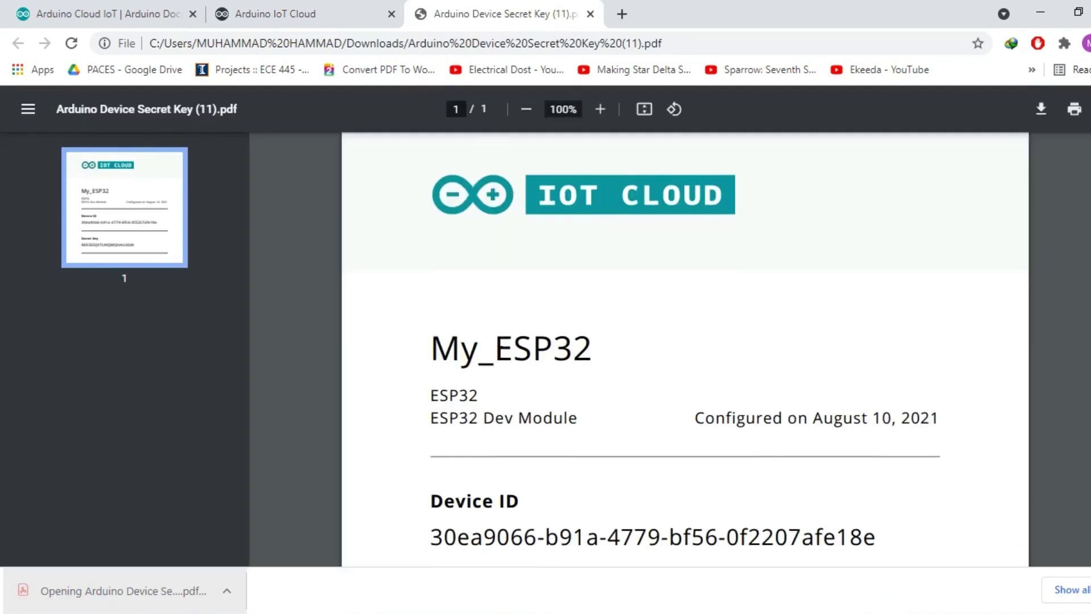
drag(750, 450, 422, 502)
right_click(436, 500)
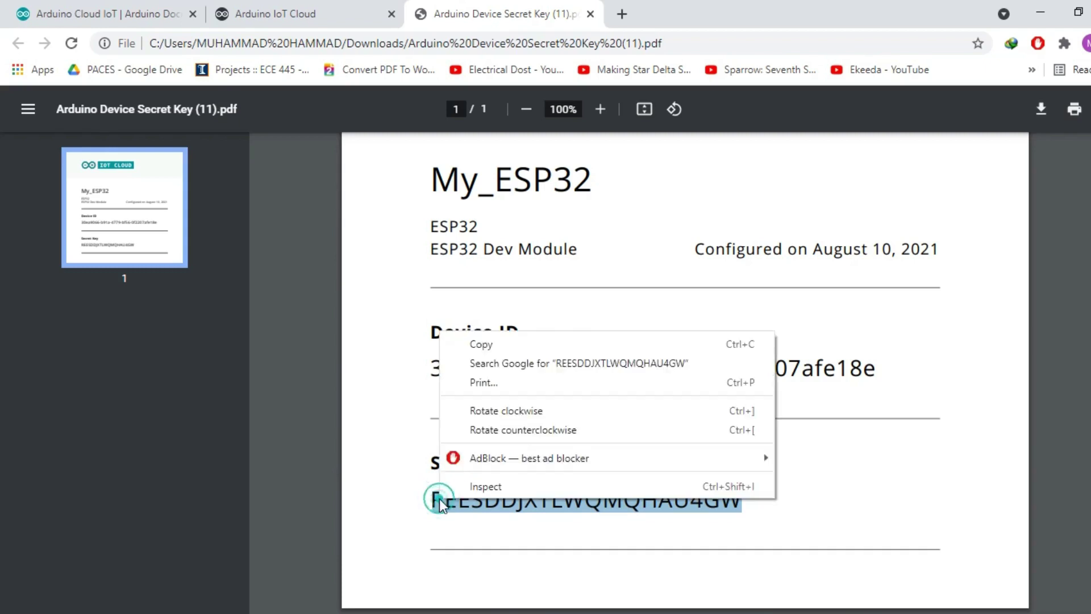
click(506, 346)
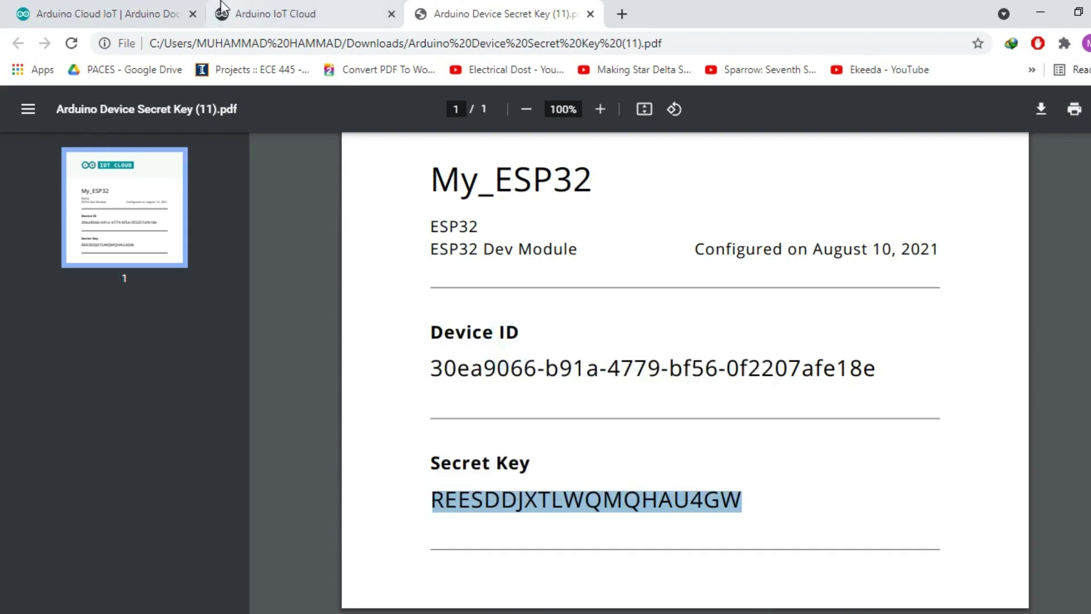
Return to the device setup, confirm that the device ID and secret key are saved, and finish the setup.
click(264, 14)
scroll(441, 438, down, 2)
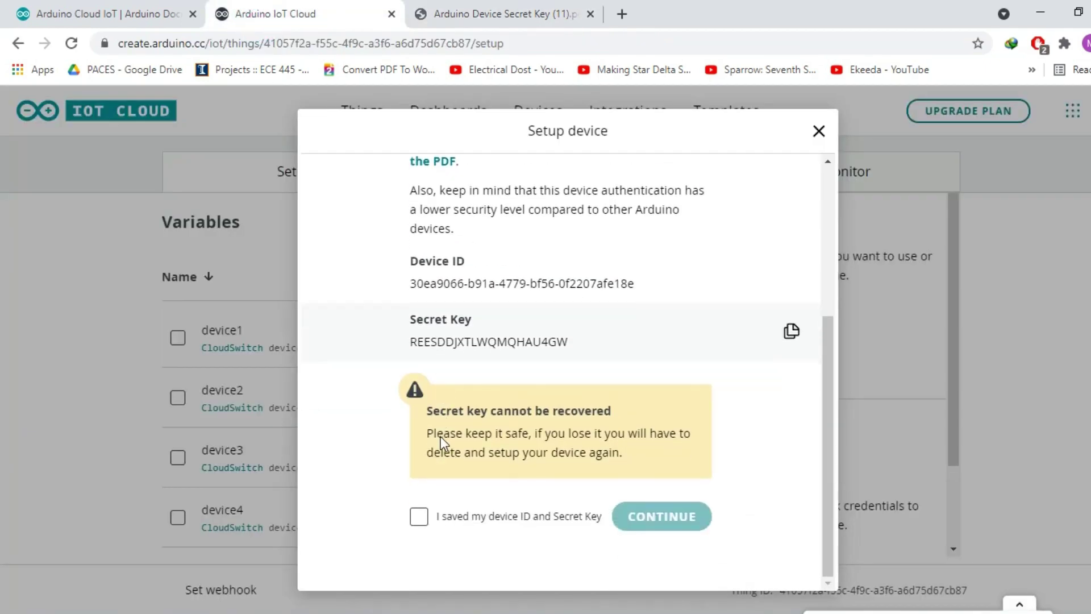
click(418, 517)
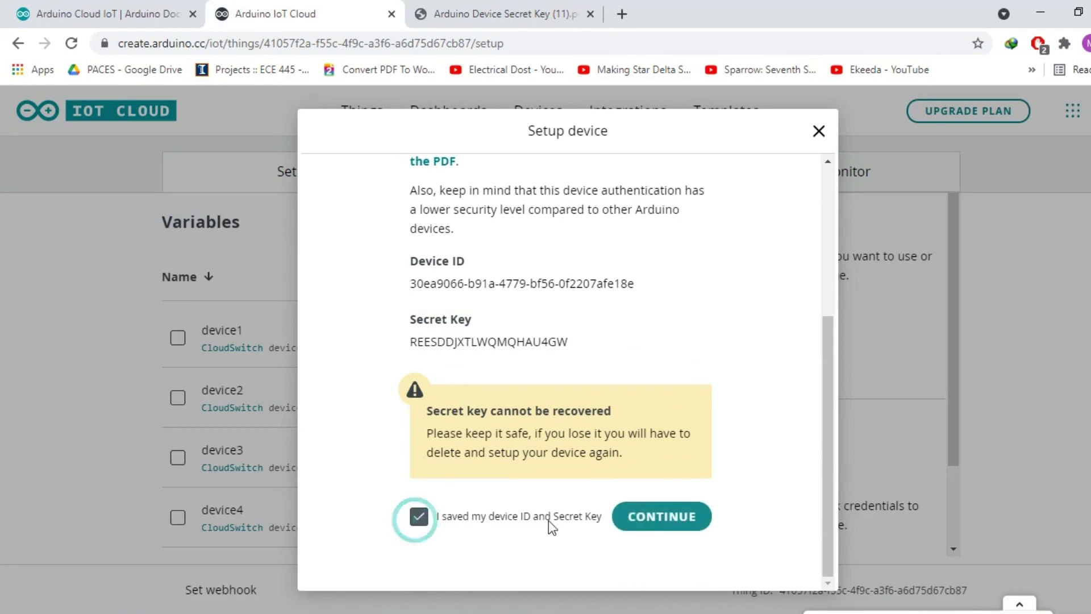
click(644, 519)
click(654, 501)
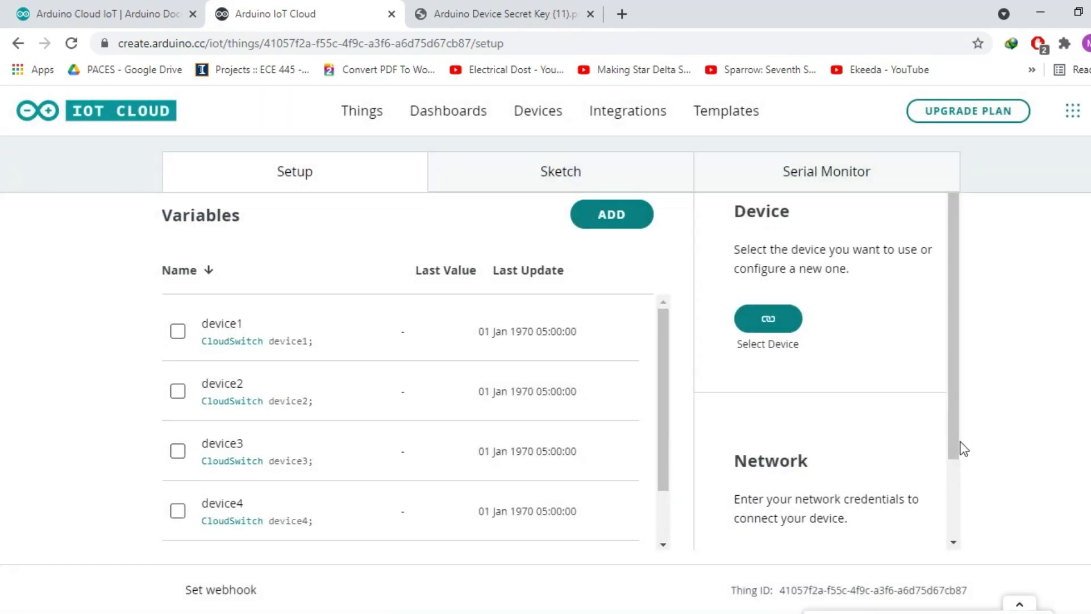
Start configuring the thing's network and fill in the network name AndroidAP3DEC and the Wi-Fi password.
drag(953, 441, 949, 528)
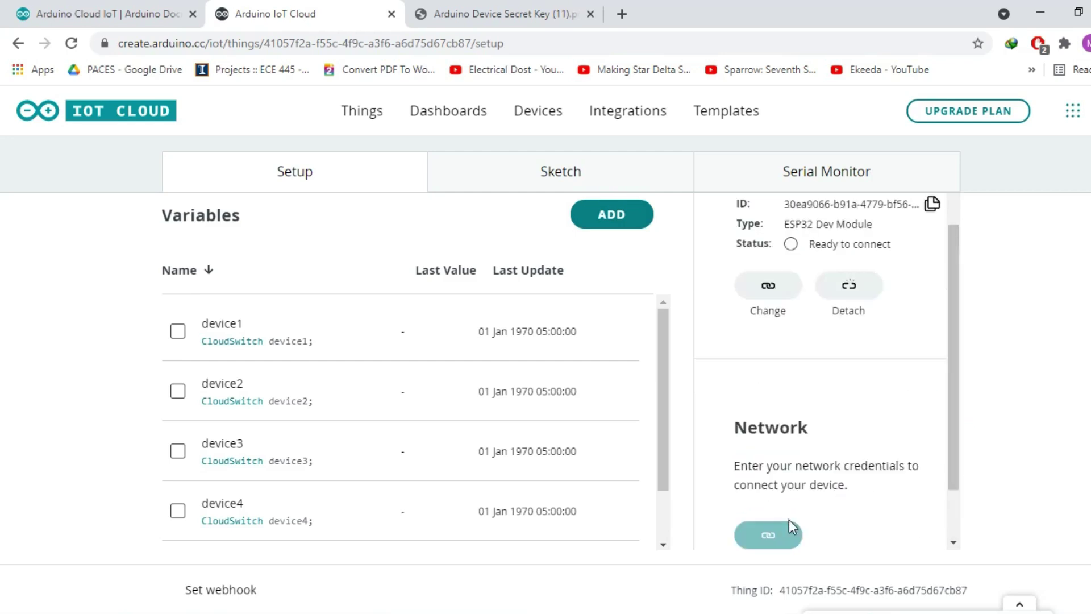
scroll(919, 403, down, 1)
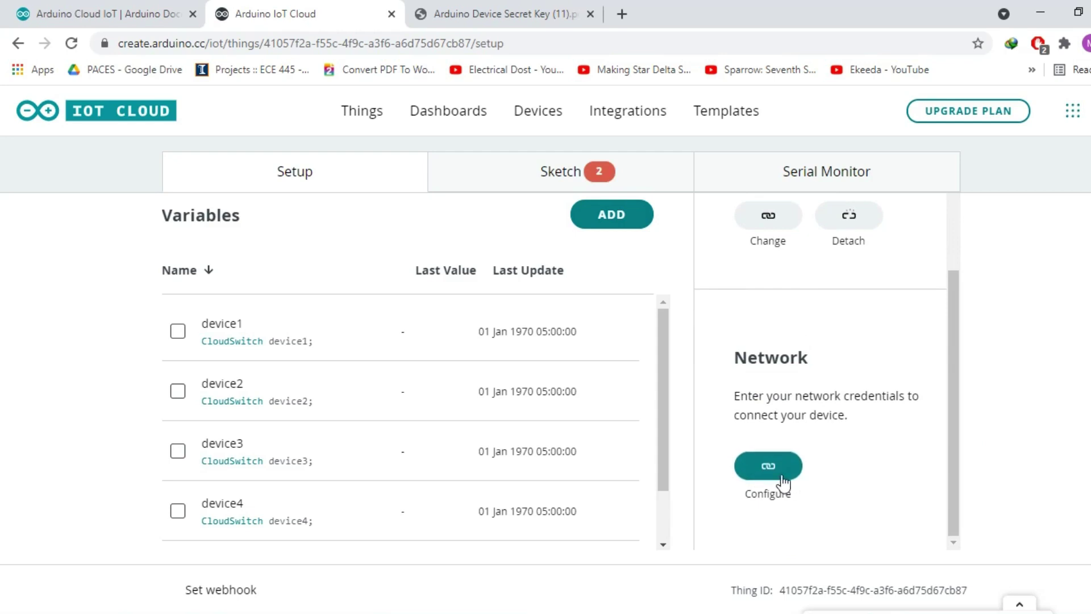
click(780, 477)
click(406, 452)
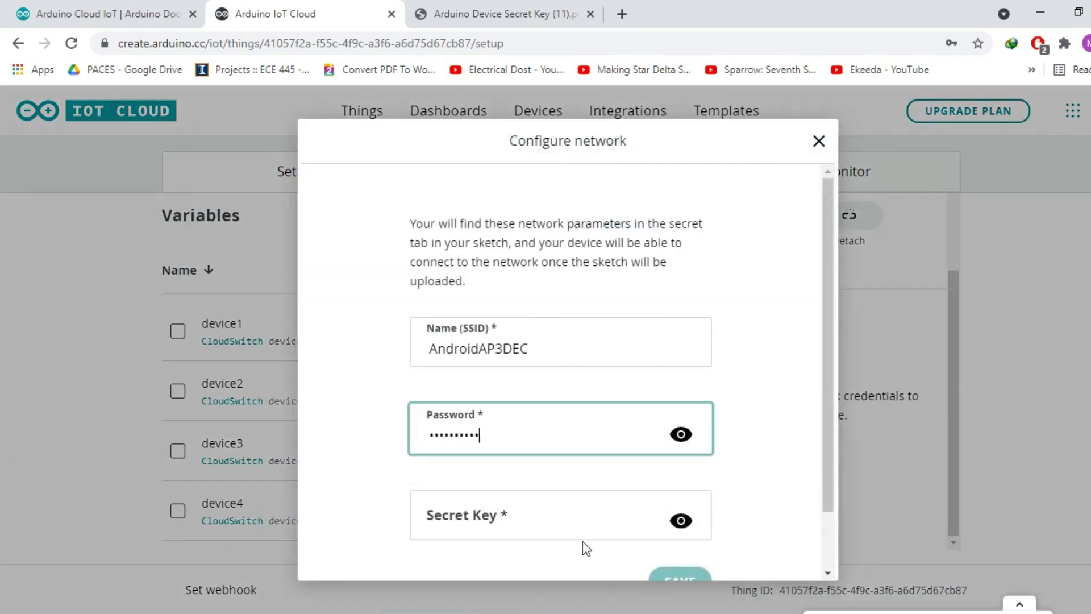
Paste the copied device secret key into the network configuration, reveal it for checking, and save the network settings.
right_click(549, 507)
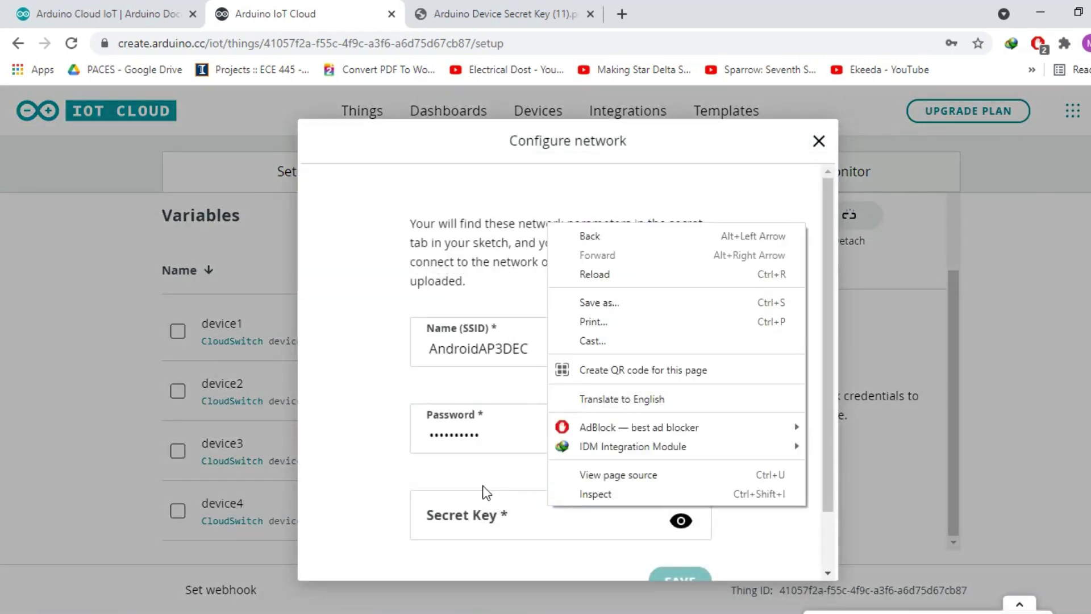
click(459, 515)
right_click(445, 522)
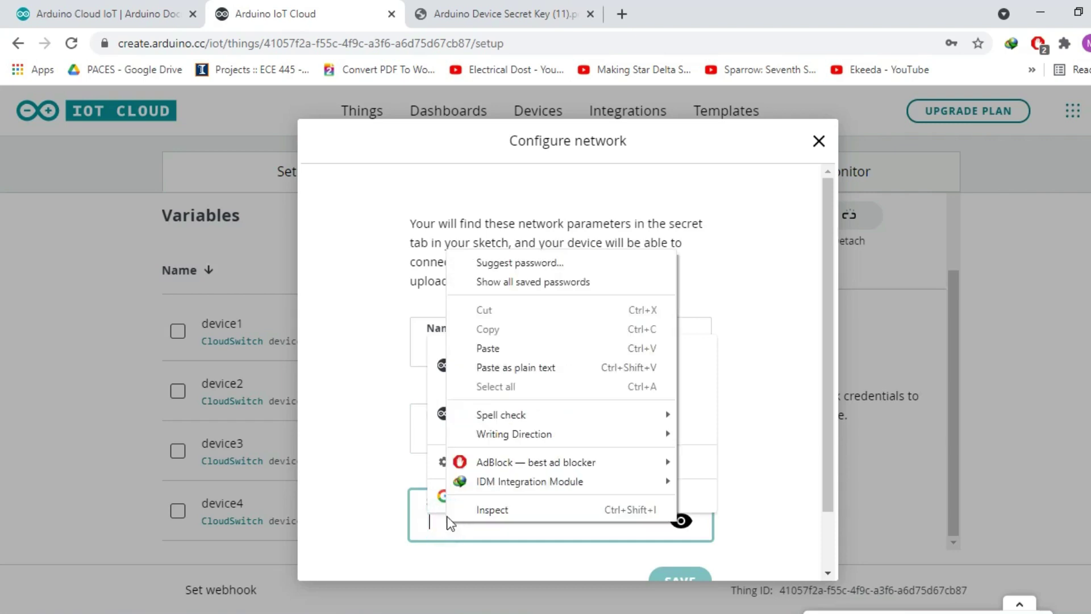
click(486, 349)
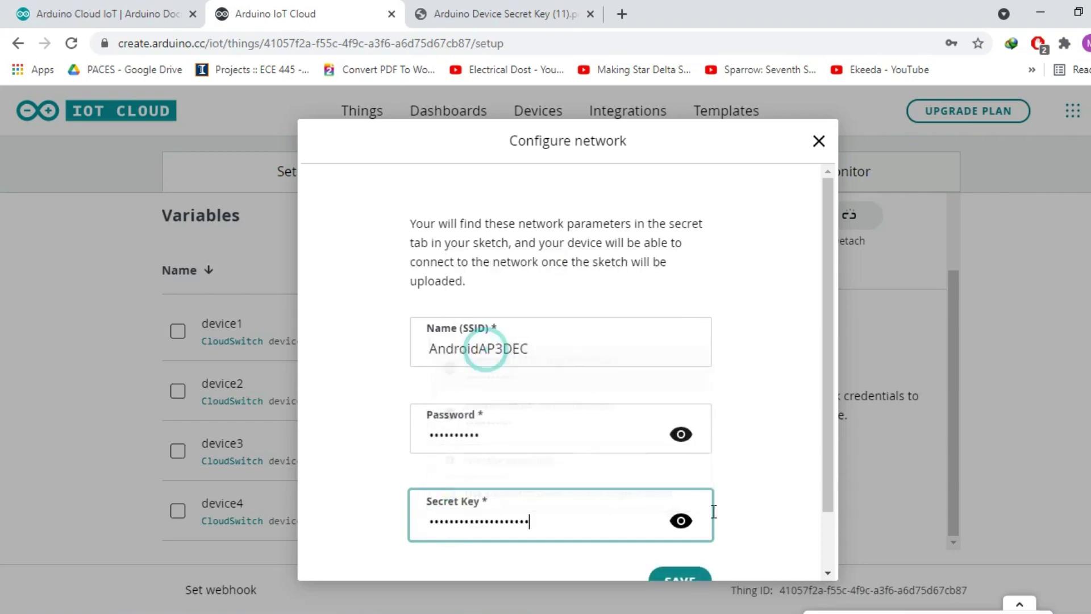
click(686, 533)
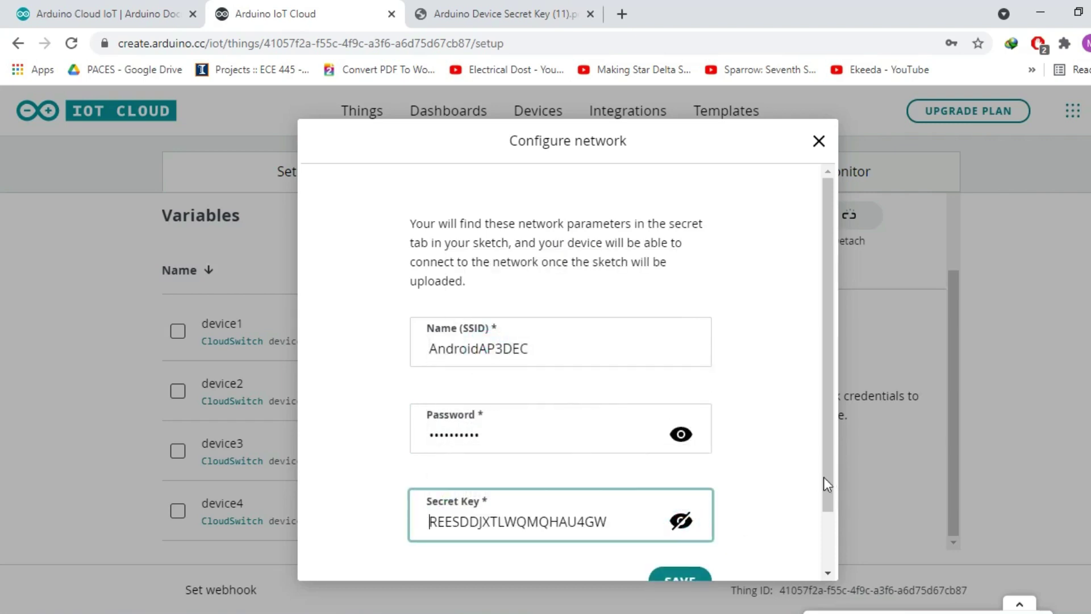
drag(825, 477, 822, 532)
click(680, 517)
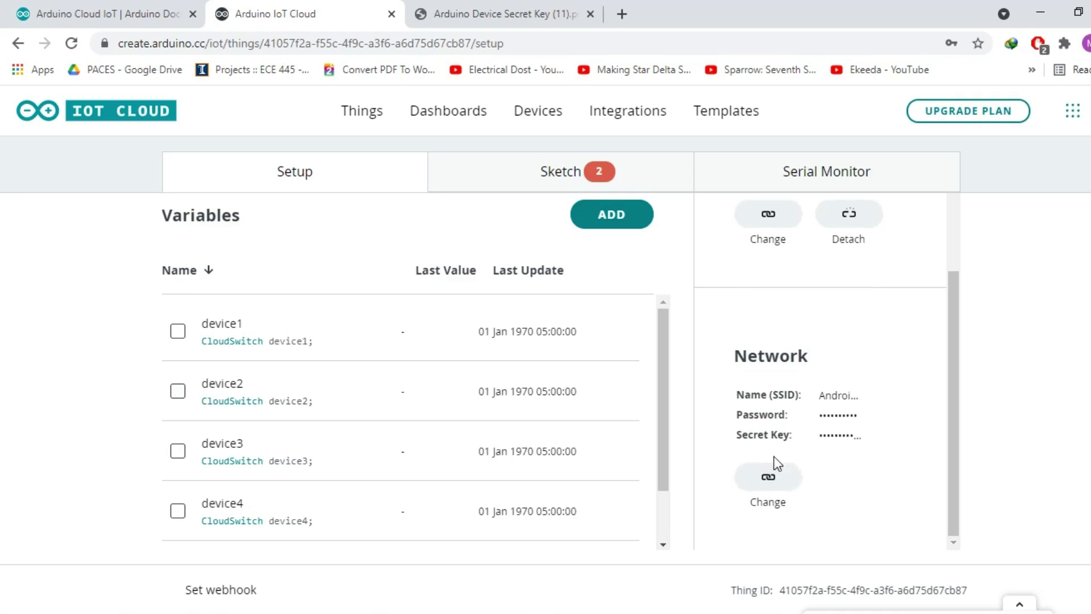
scroll(778, 463, up, 3)
scroll(776, 463, down, 2)
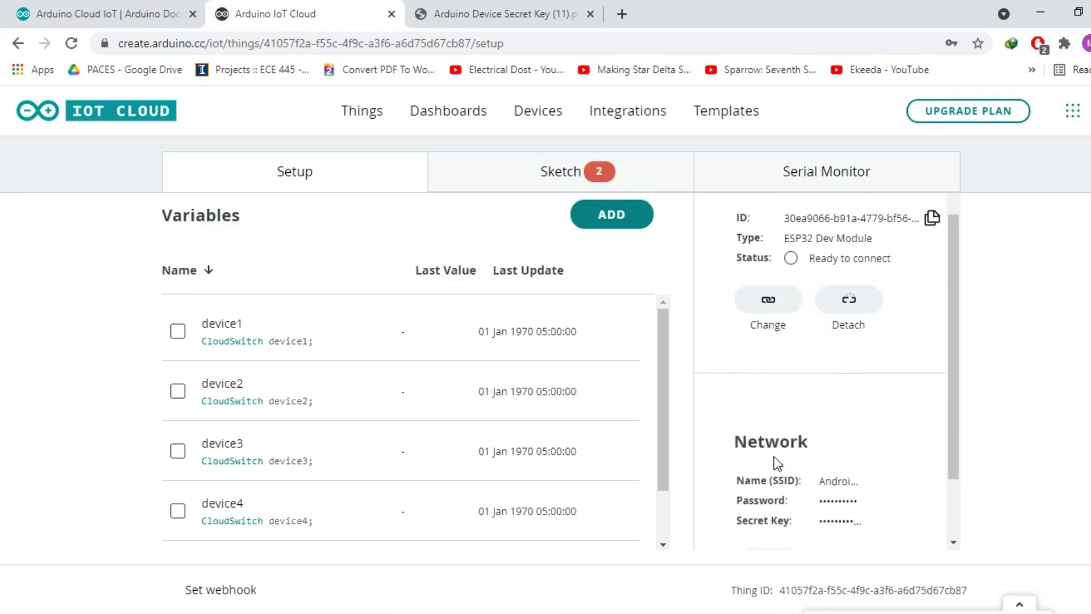
scroll(776, 462, up, 2)
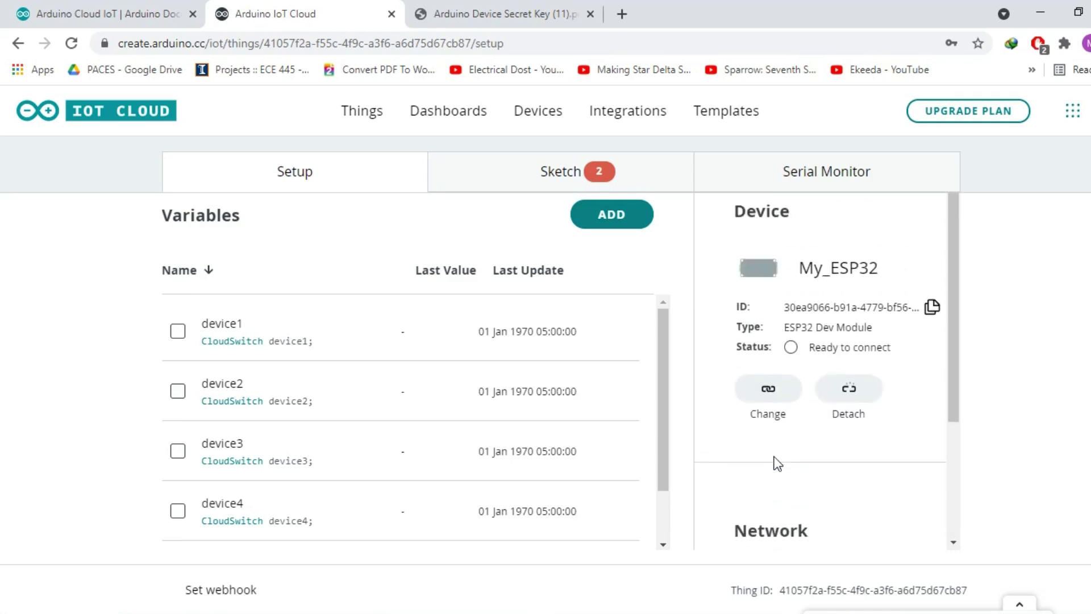
Open the LED control dashboard for editing and rename it Home Automation system.
click(469, 120)
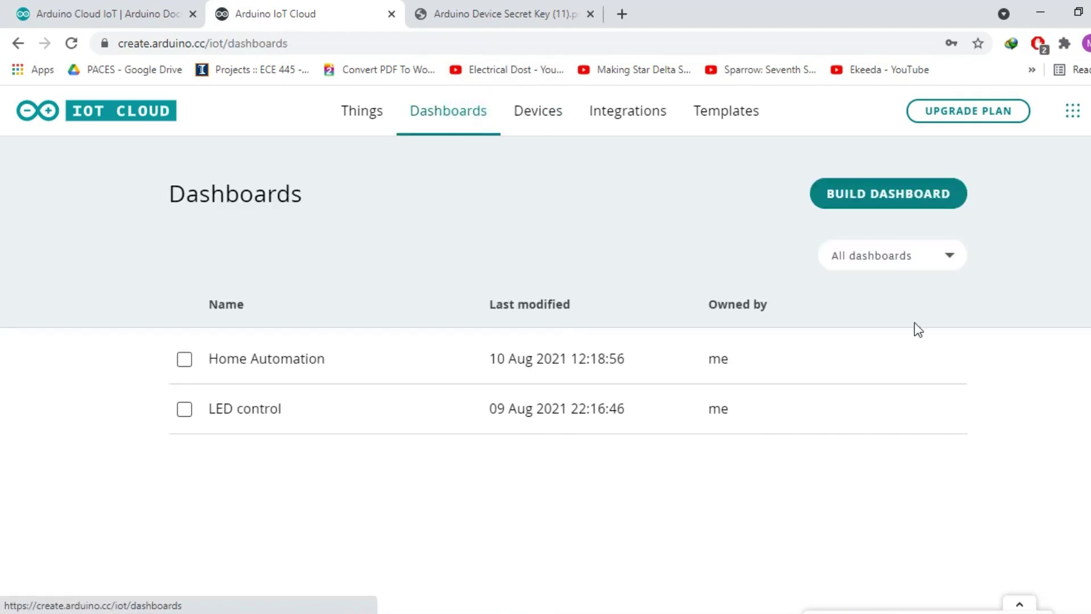
click(251, 415)
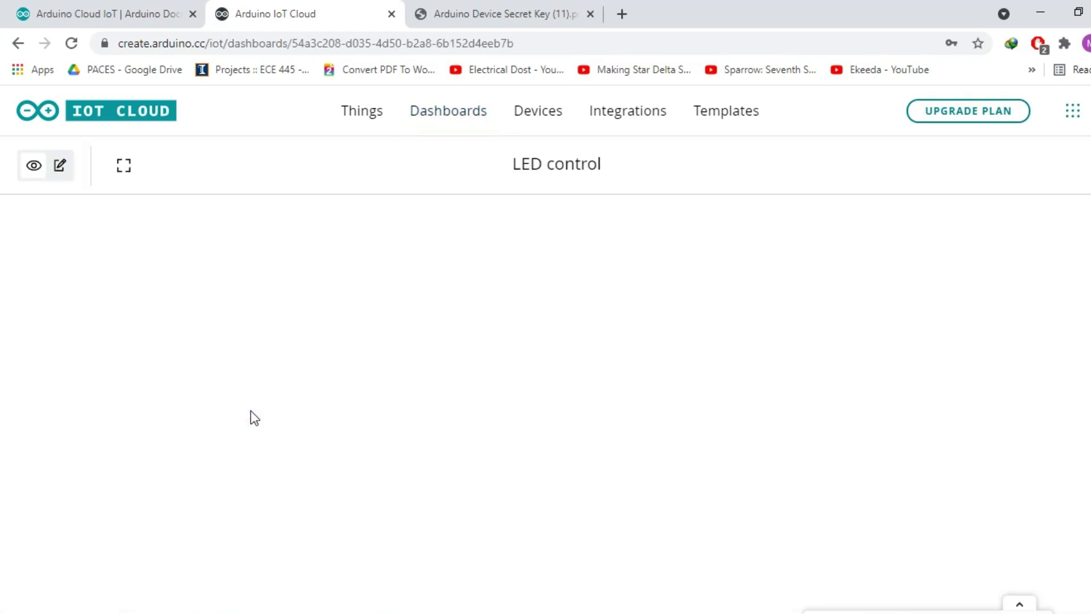
click(63, 171)
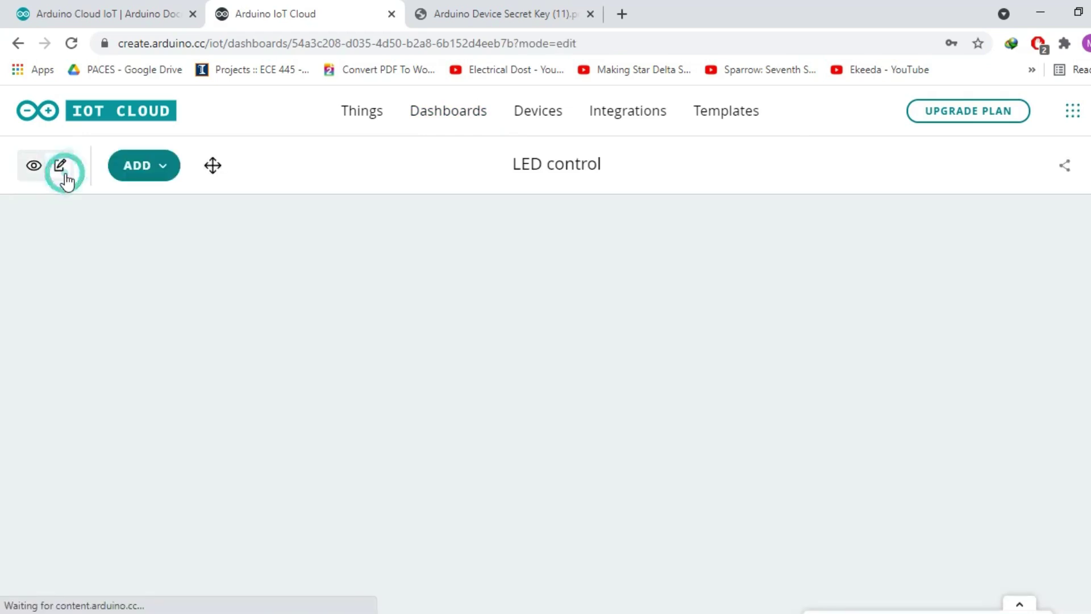
click(555, 163)
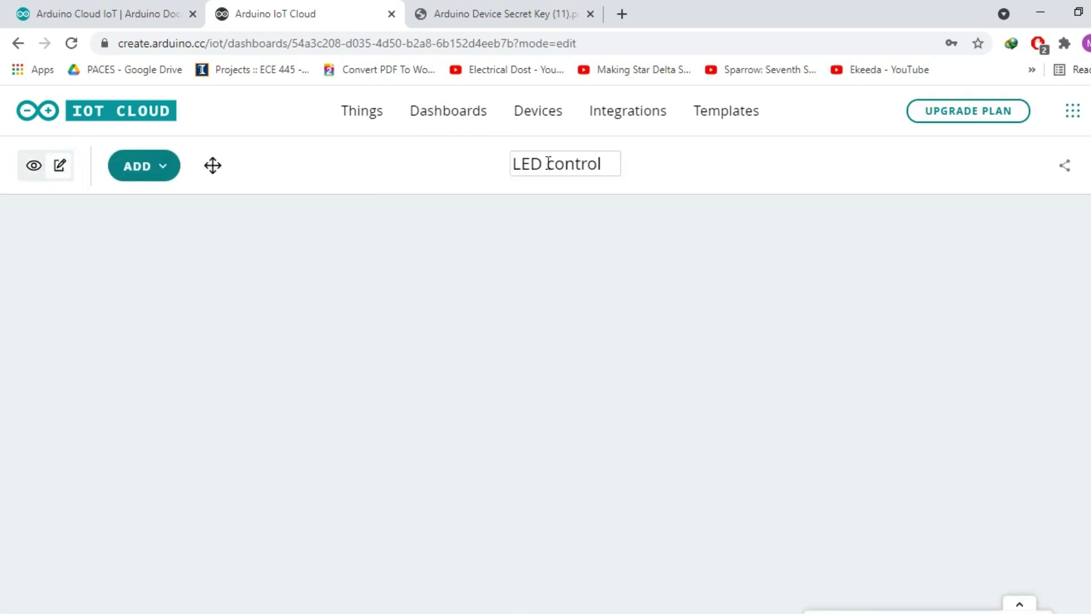
triple_click(545, 163)
text(Home Automation system)
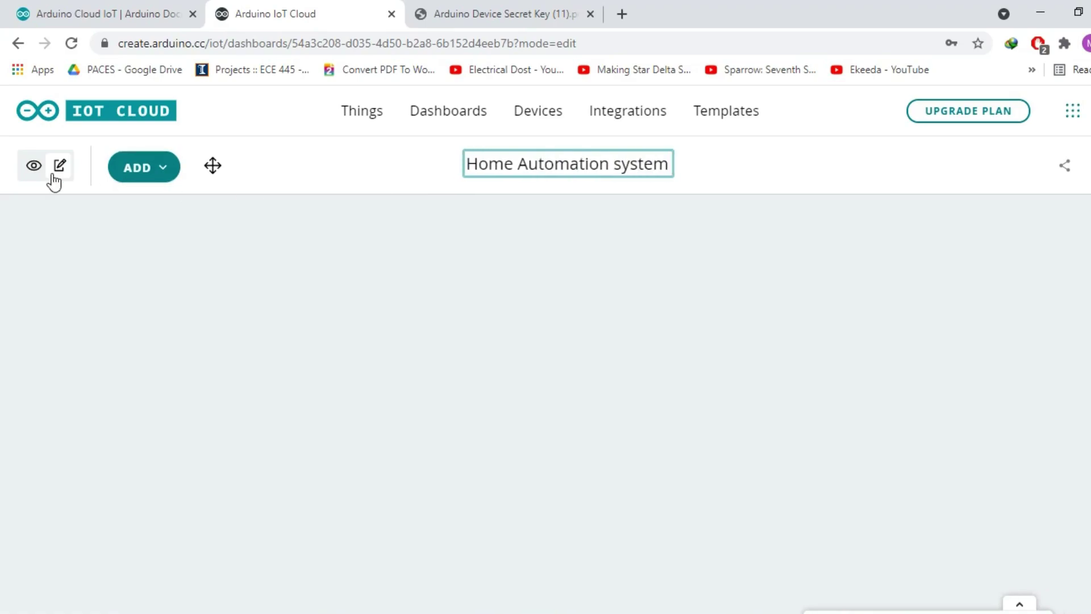
Add a Switch widget to the dashboard and name it device1.
click(140, 171)
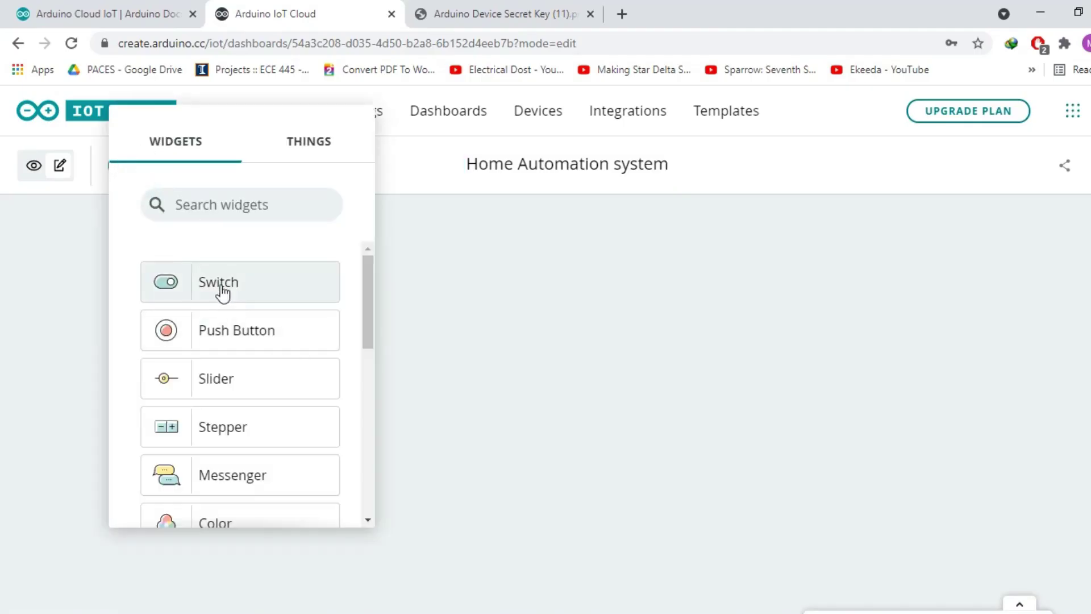
click(287, 290)
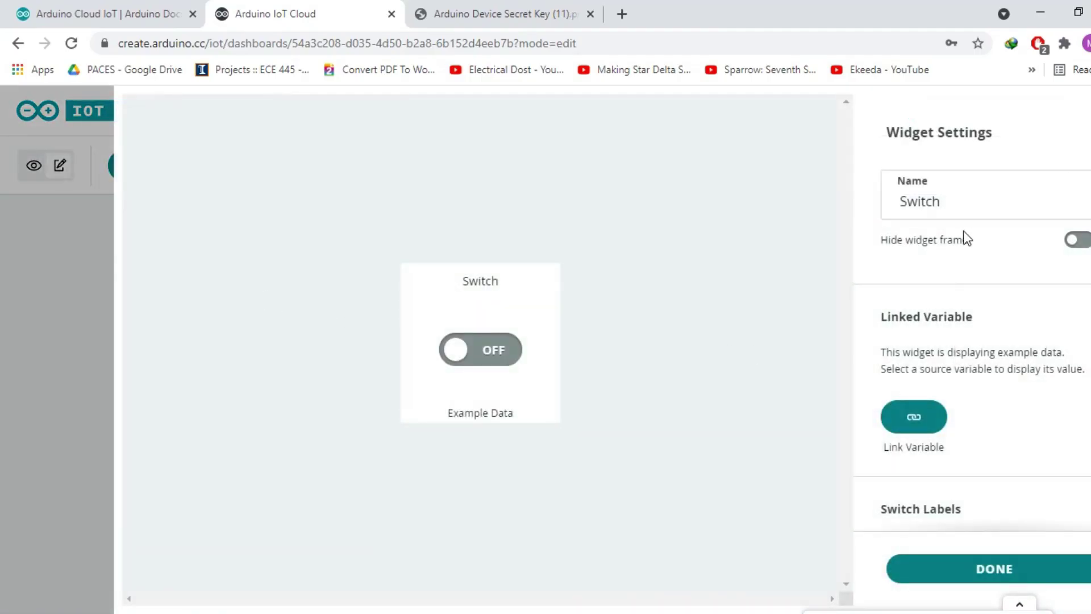
double_click(963, 199)
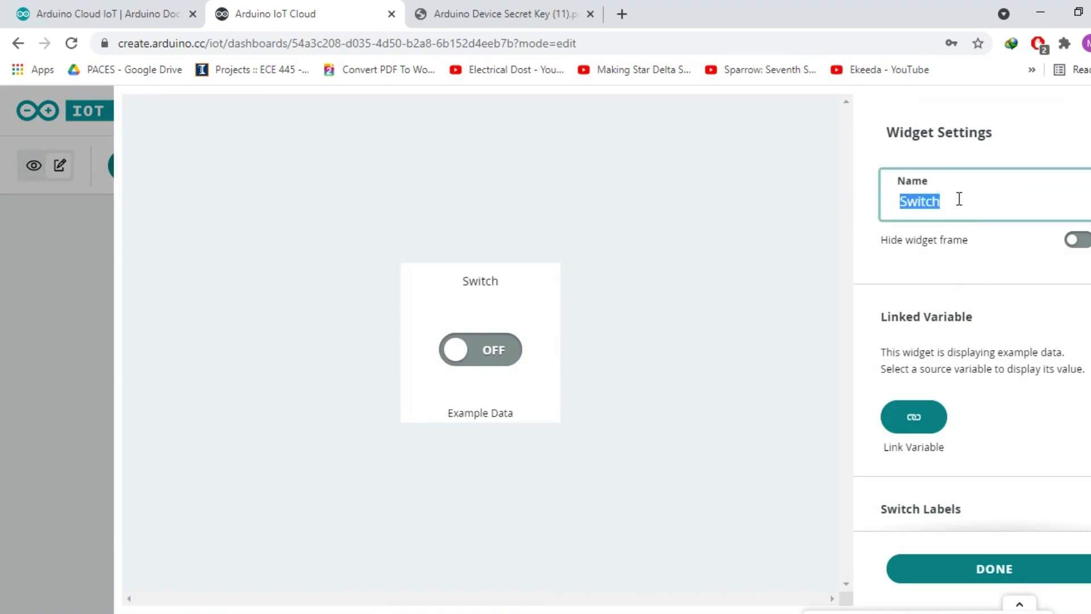
text(device)
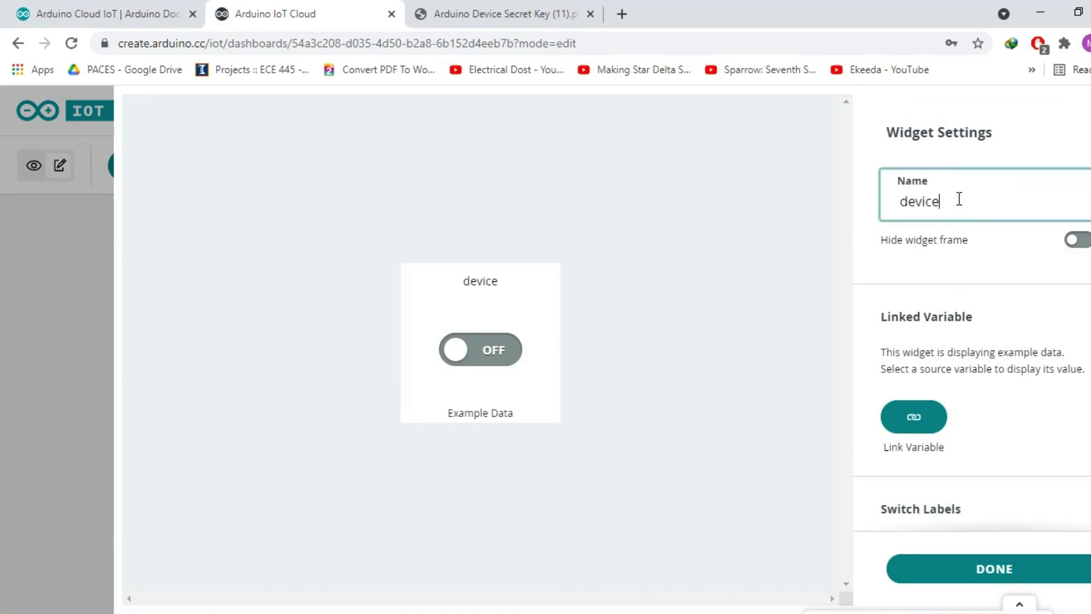
text(1)
Link the device1 widget to the device1 variable of the Home Automation System thing and finish the widget.
click(924, 418)
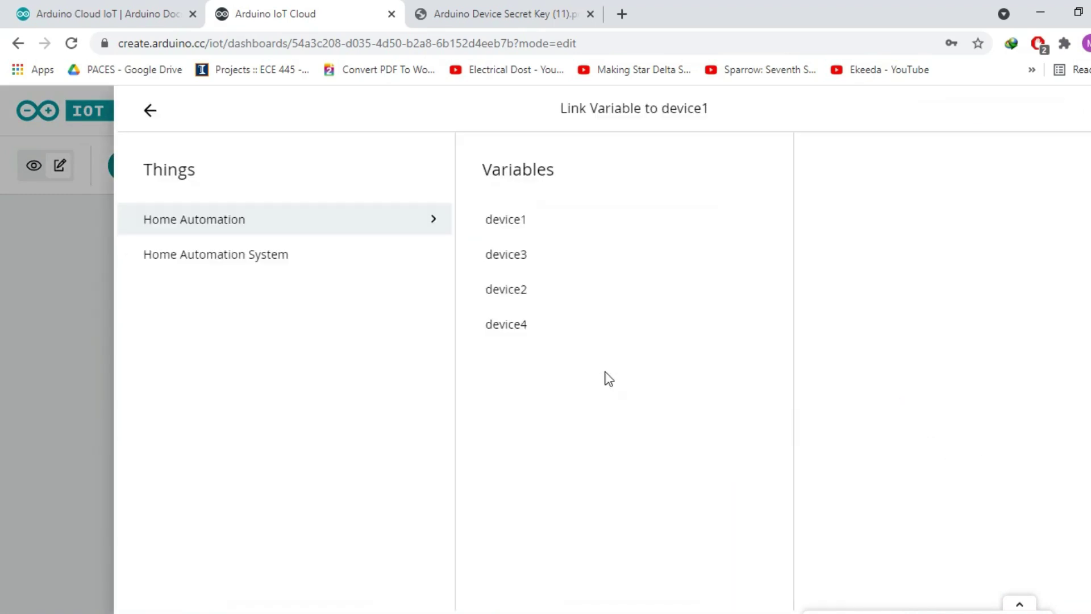
click(233, 266)
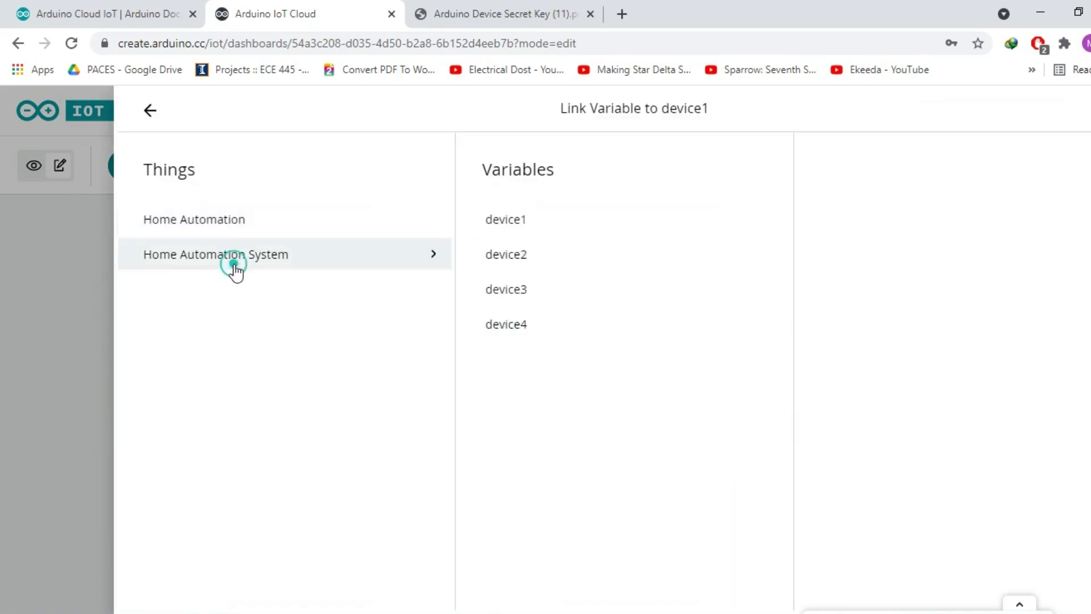
click(519, 222)
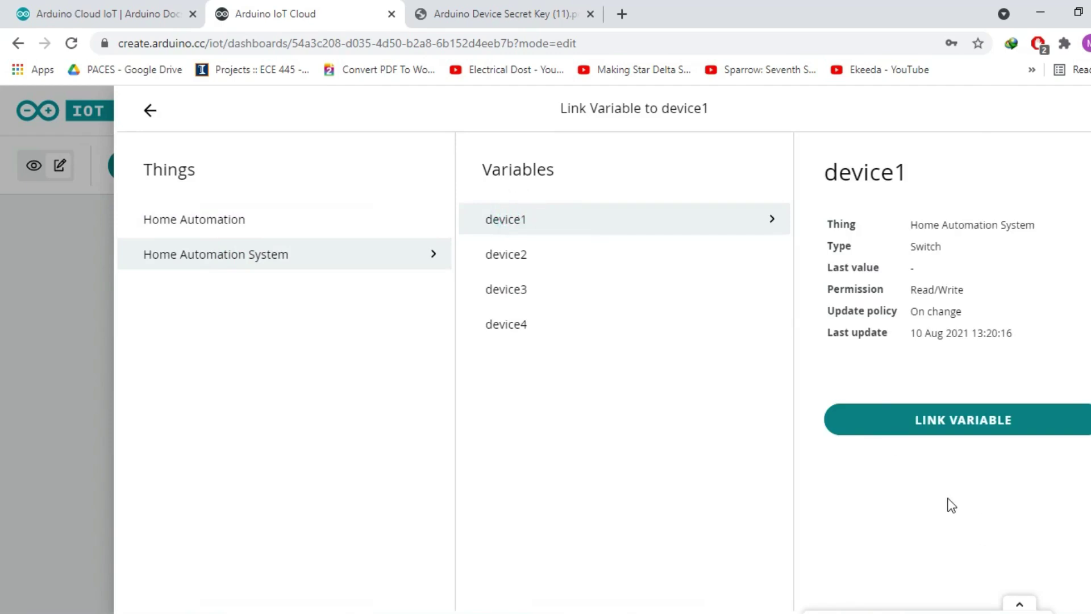
click(919, 430)
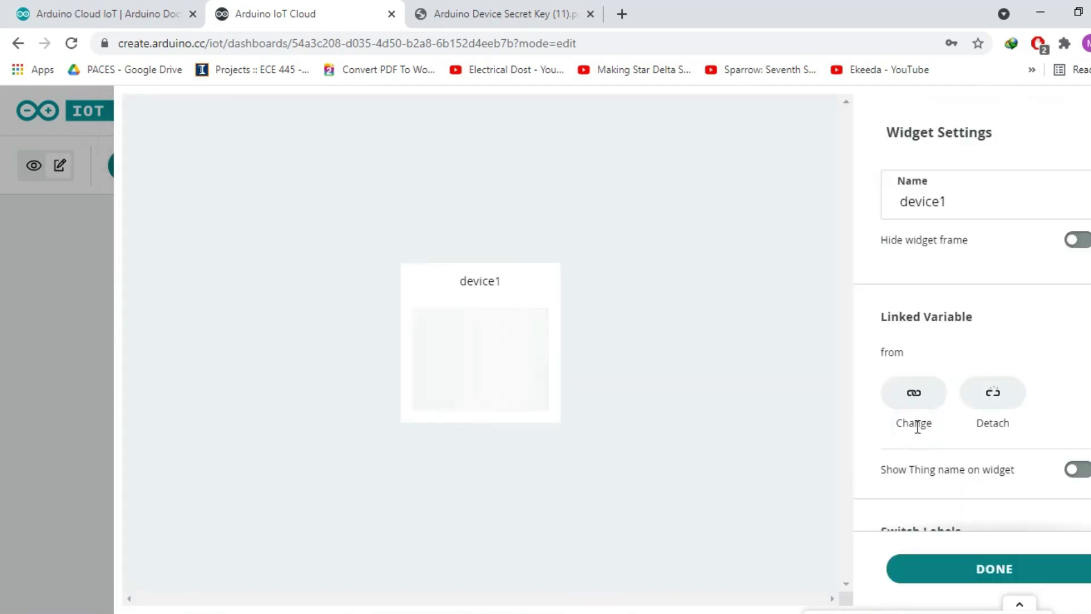
click(984, 567)
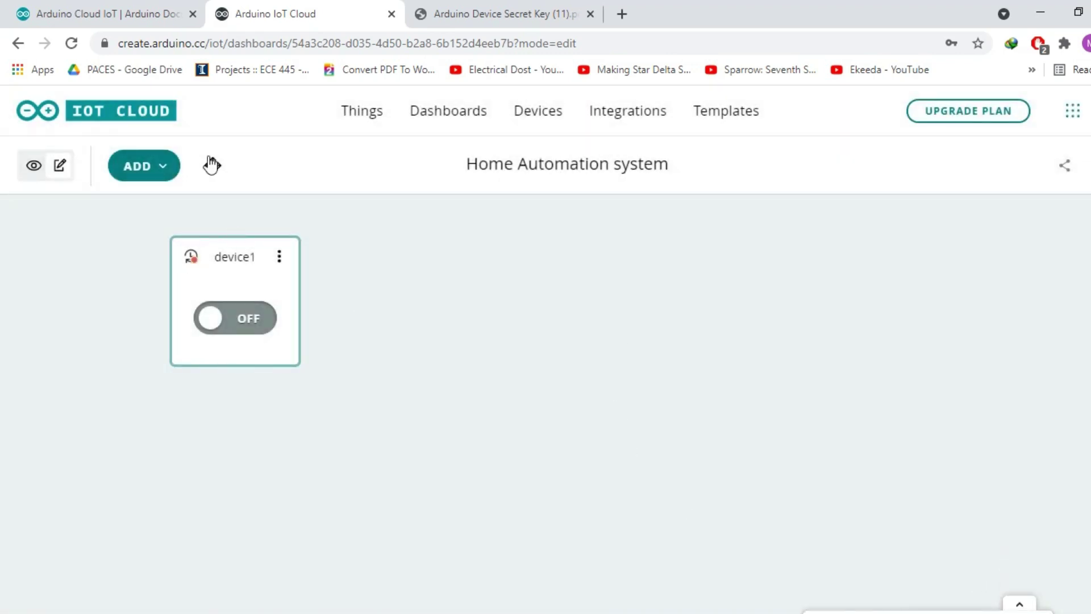
Add a second Switch widget to the dashboard and name it device2.
click(136, 167)
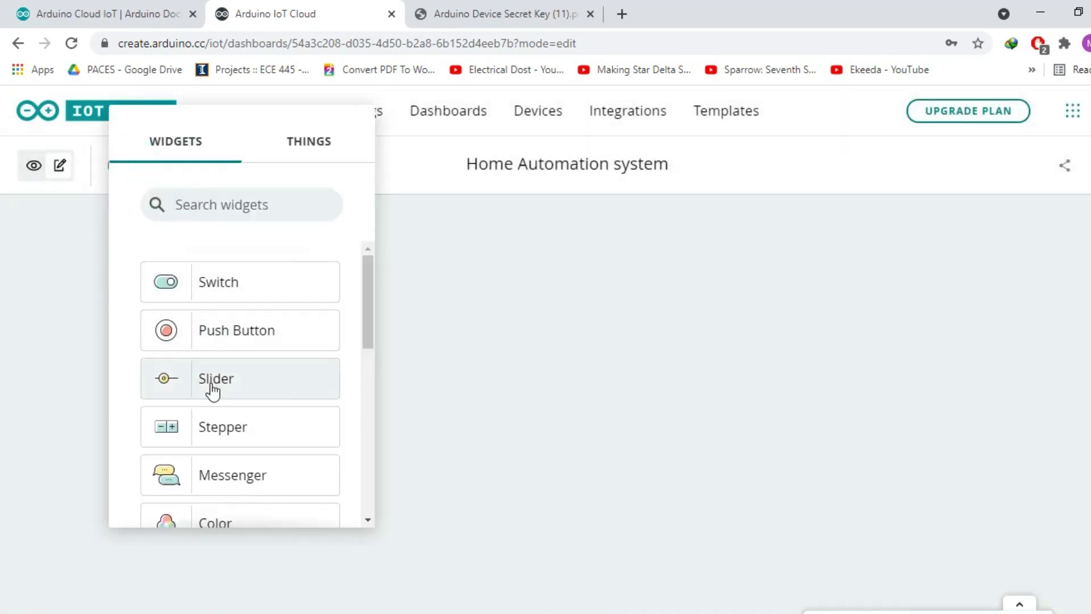
click(214, 285)
double_click(928, 209)
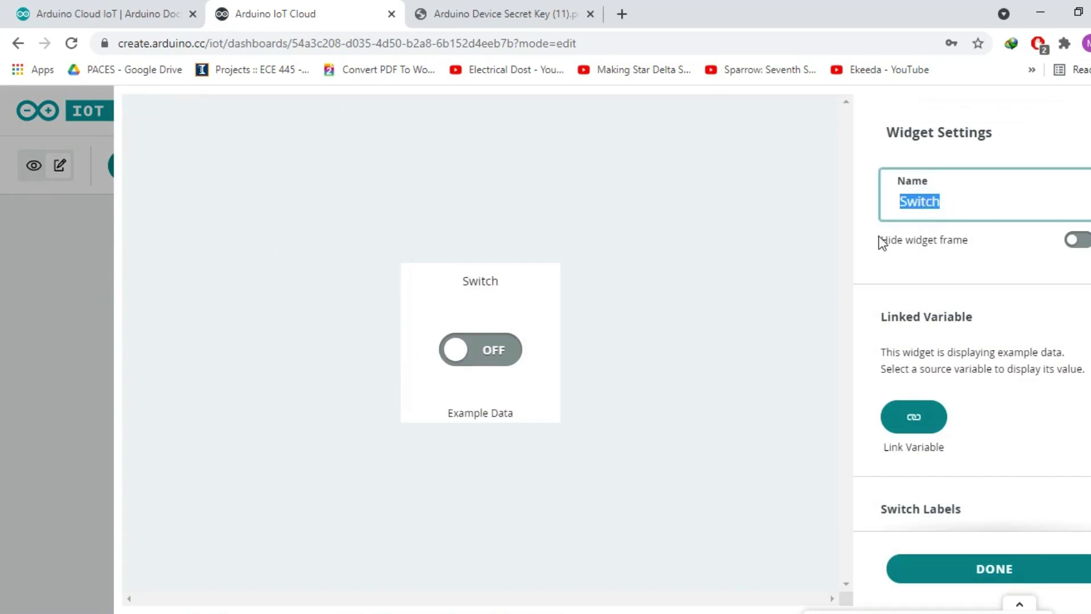
text(device2)
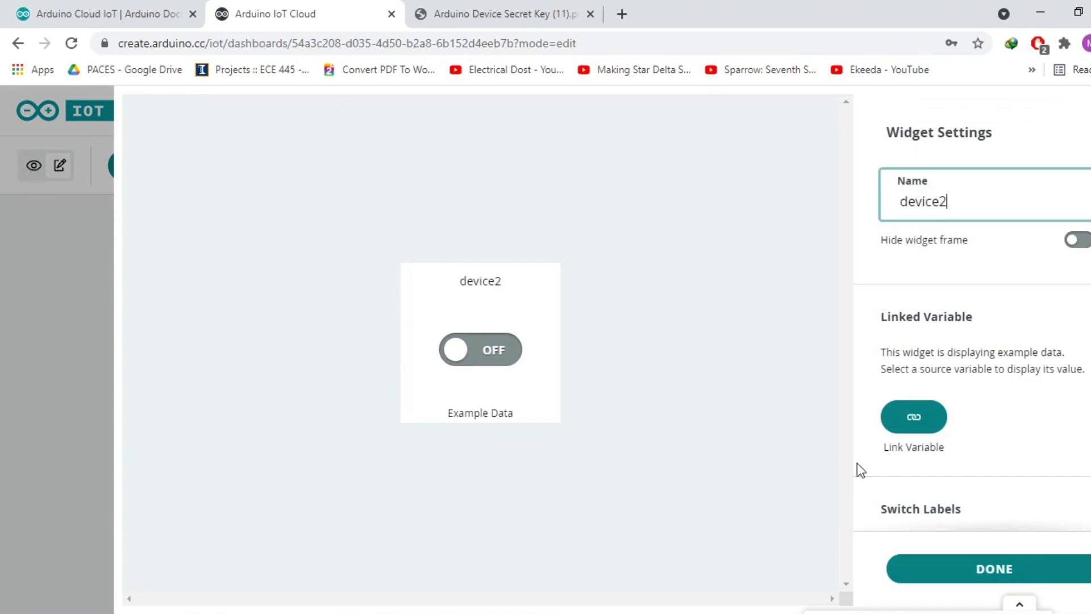
Link the device2 widget to the device2 variable of the Home Automation System thing and finish the widget.
click(912, 418)
click(202, 255)
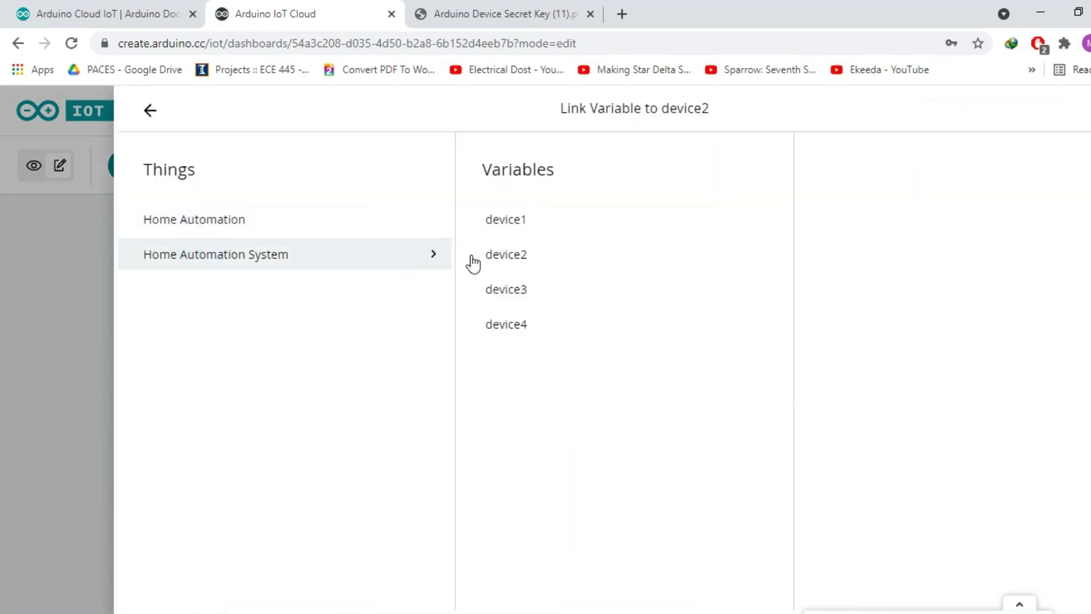
click(493, 254)
click(869, 422)
click(944, 566)
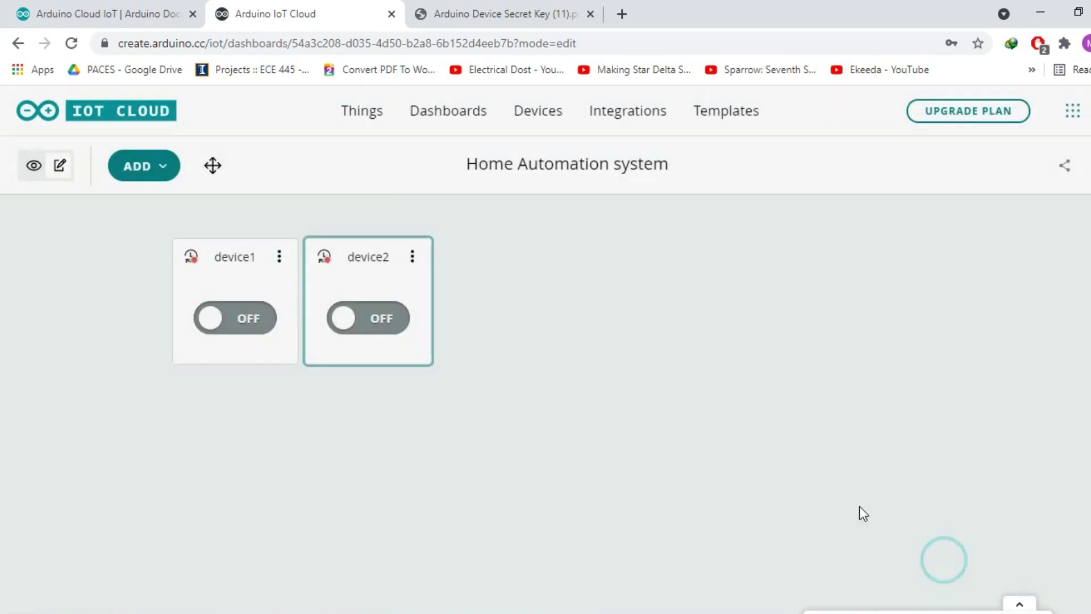
Add a third Switch widget to the dashboard and name it device3.
click(134, 178)
click(230, 281)
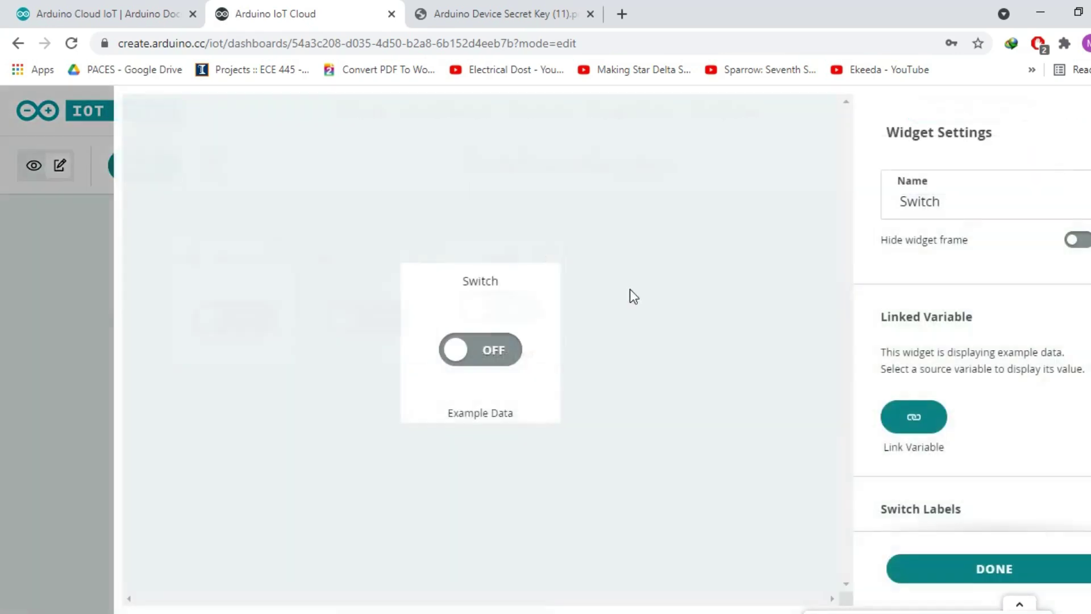
double_click(966, 206)
text(device)
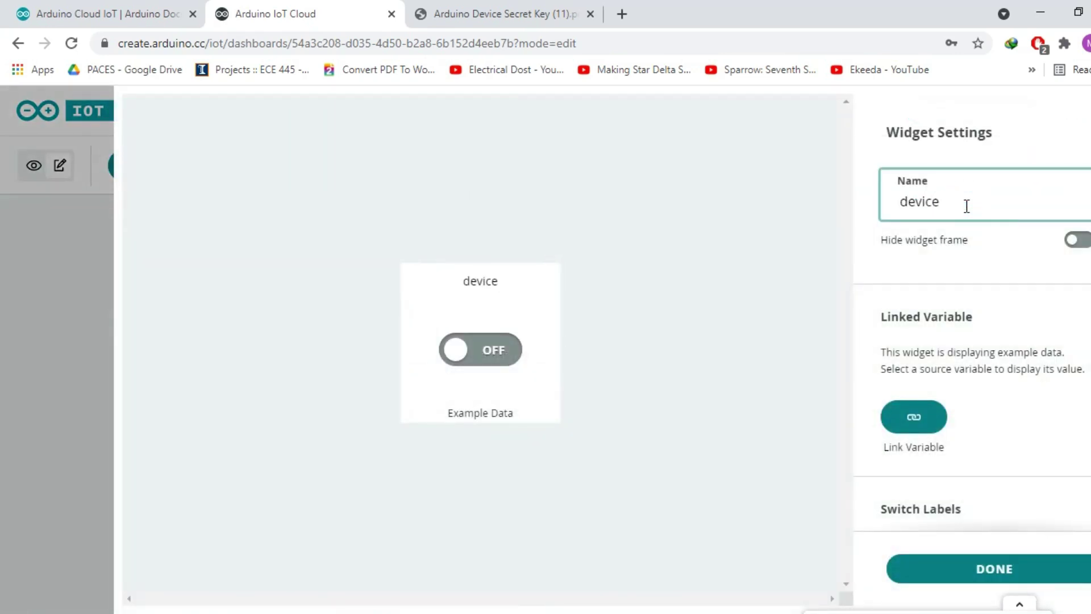
text(3)
Link the device3 widget to the device3 variable of the Home Automation System thing and finish the widget.
click(911, 419)
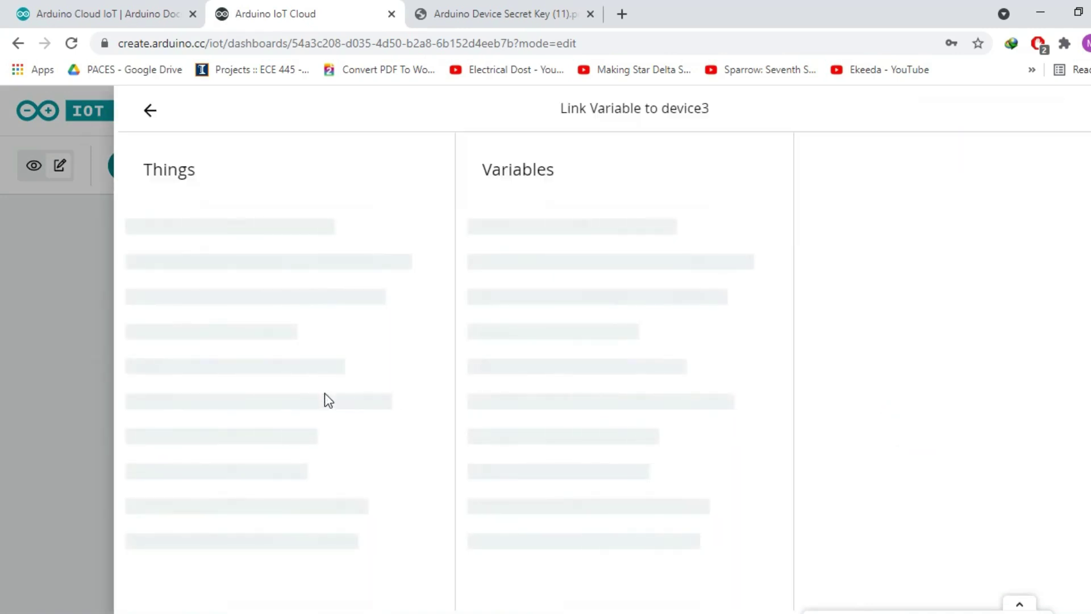
click(256, 262)
click(500, 289)
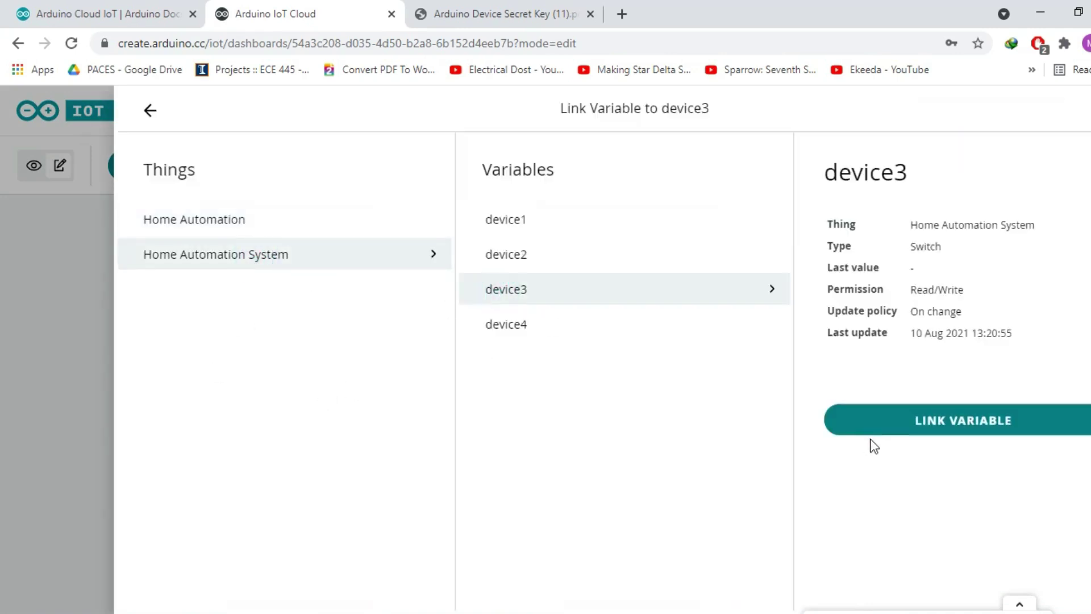
click(873, 427)
click(945, 571)
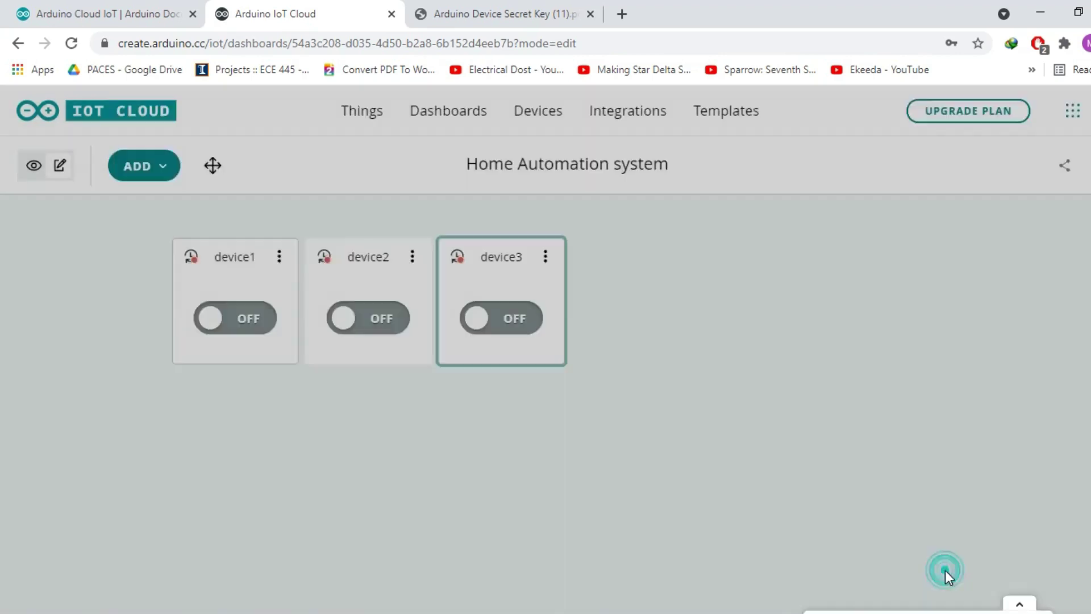
Add a fourth Switch widget to the dashboard and name it device4.
click(126, 178)
click(220, 283)
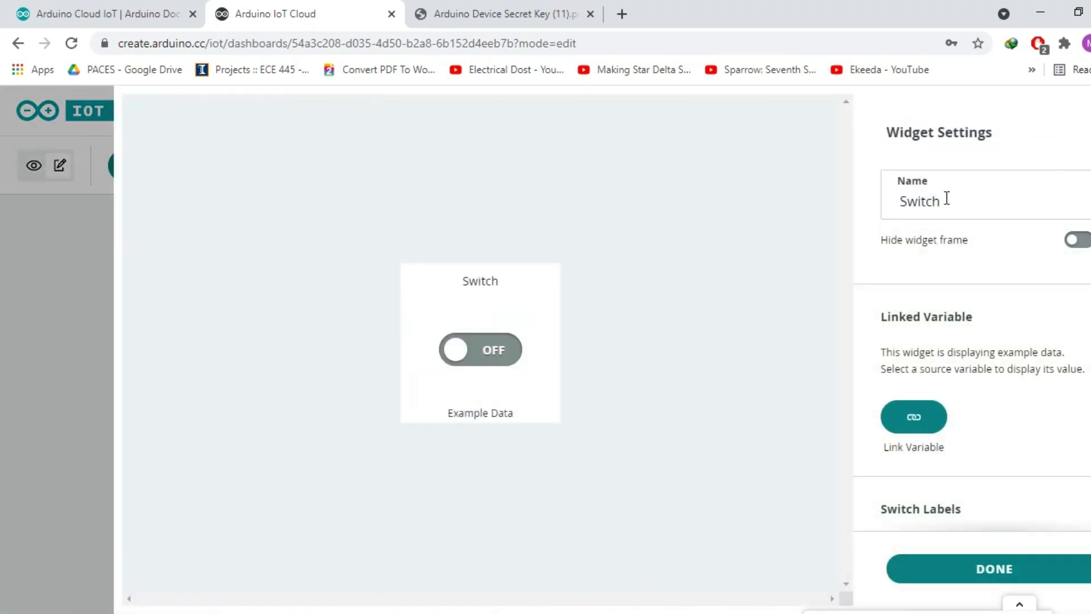
double_click(919, 205)
text(device)
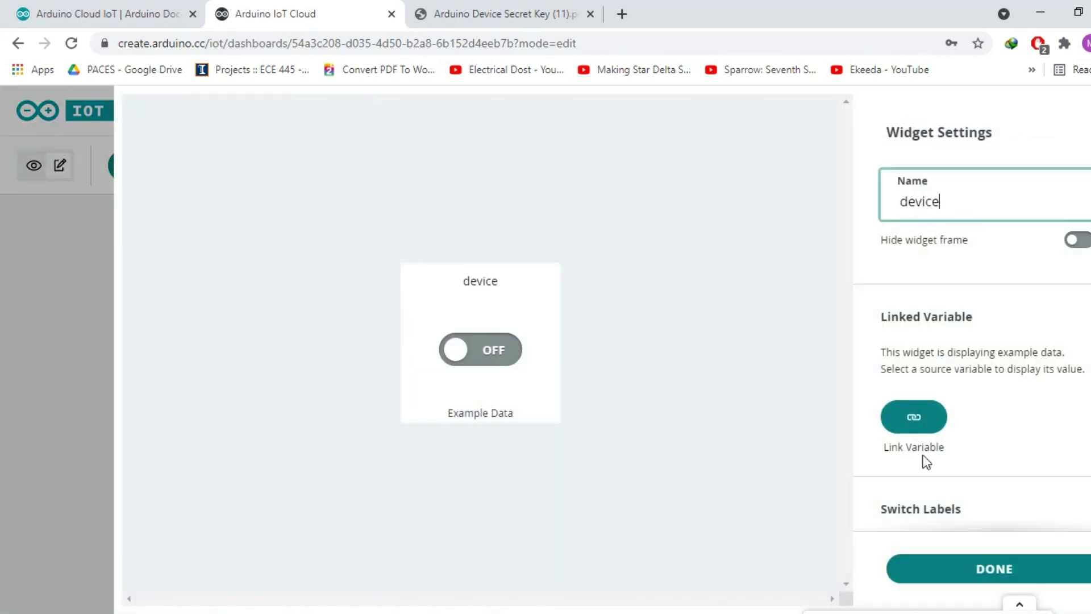
click(925, 427)
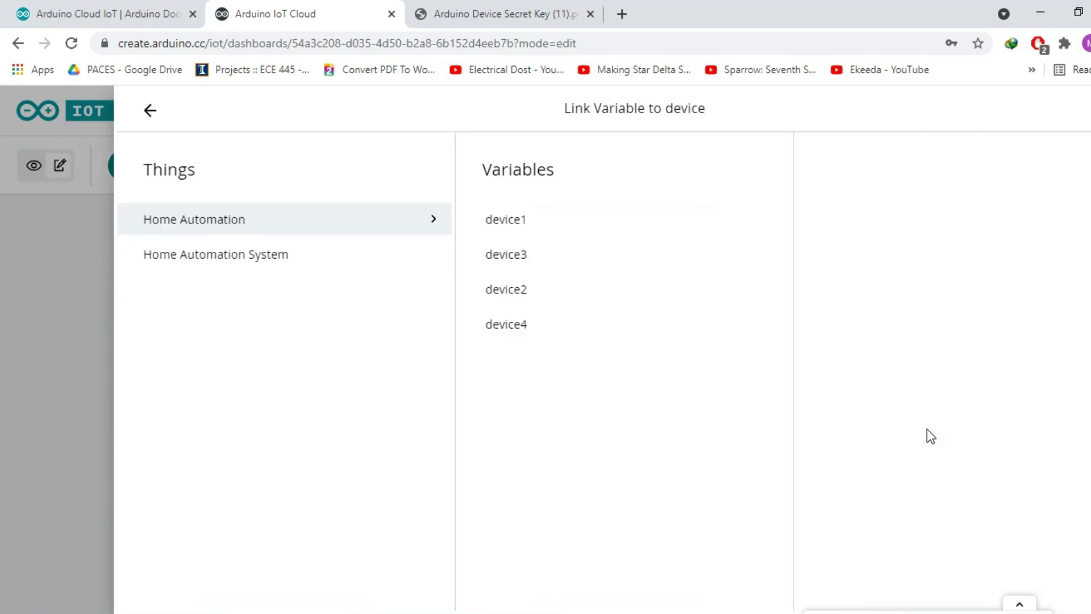
click(140, 108)
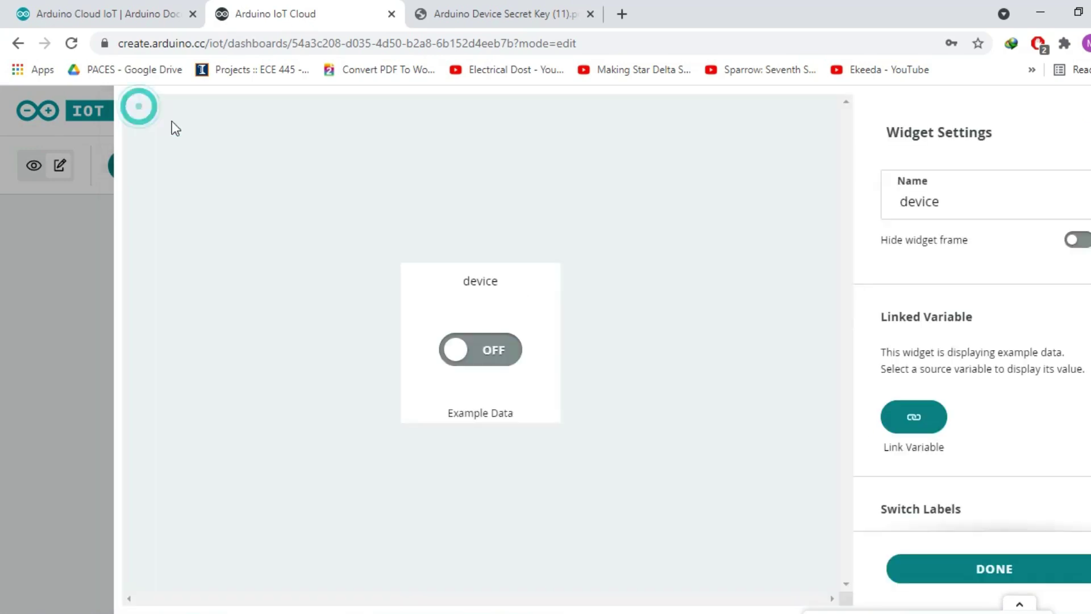
click(973, 202)
text(4)
Link the device4 widget to the device4 variable of the Home Automation System thing and finish the widget.
click(890, 415)
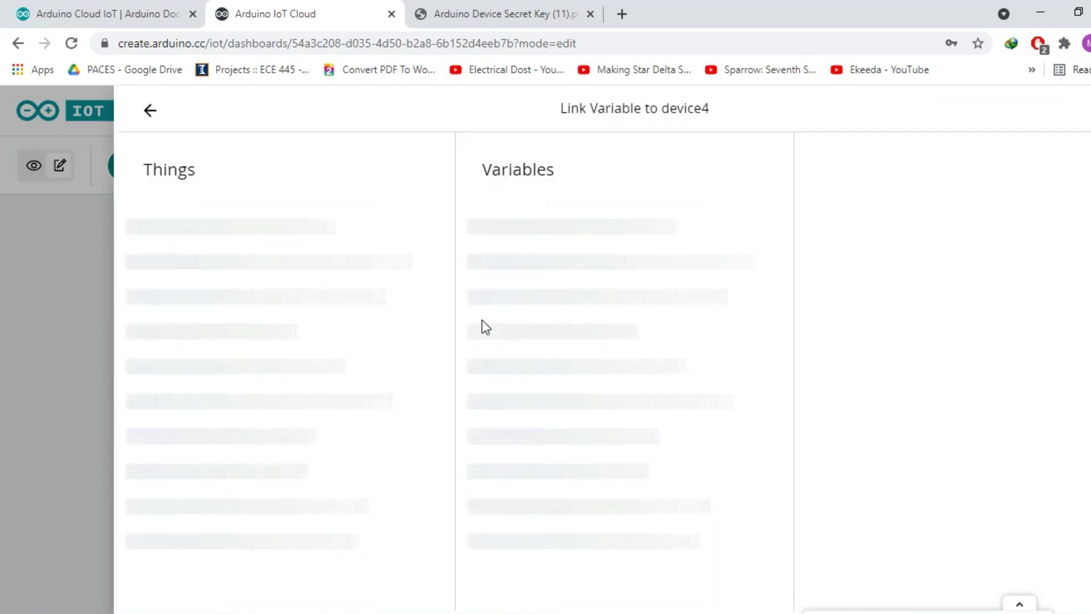
click(258, 256)
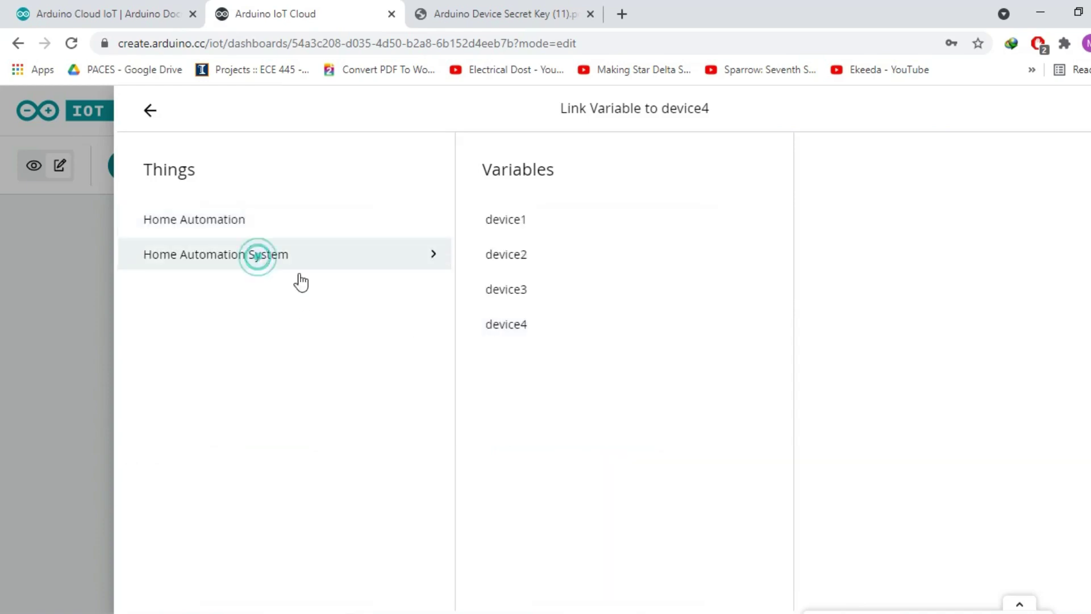
click(524, 331)
click(943, 425)
click(941, 568)
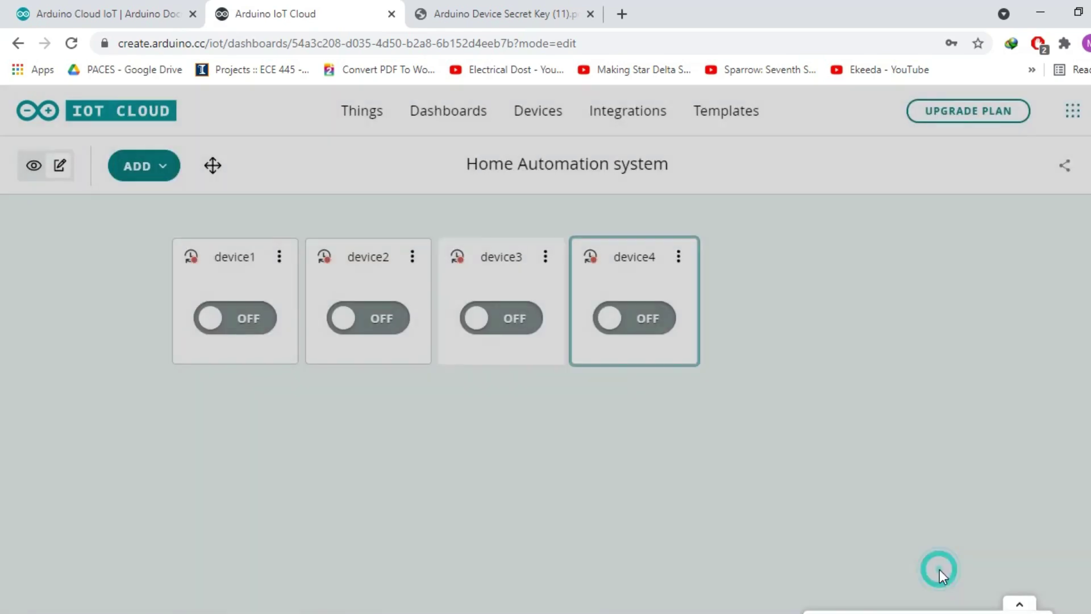
click(323, 401)
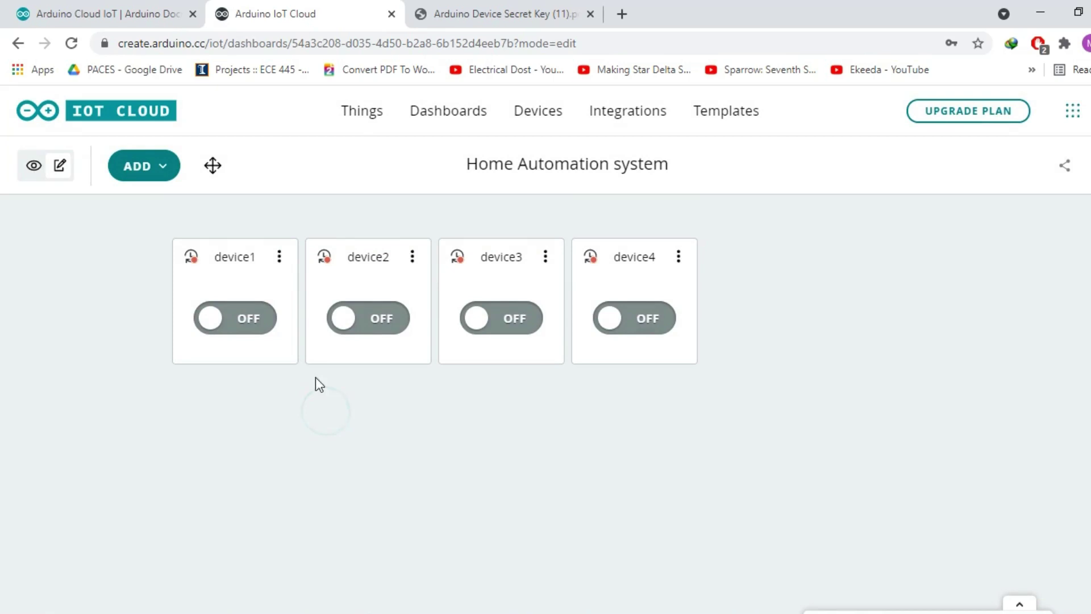
Open the sketch of the Home Automation System thing in the full code editor.
click(370, 123)
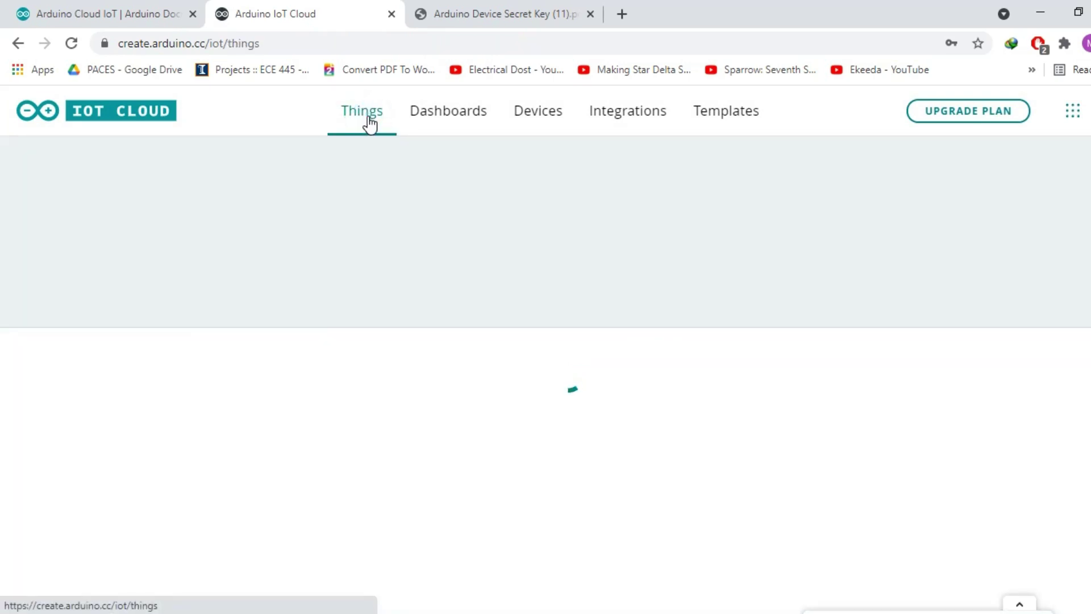
click(284, 436)
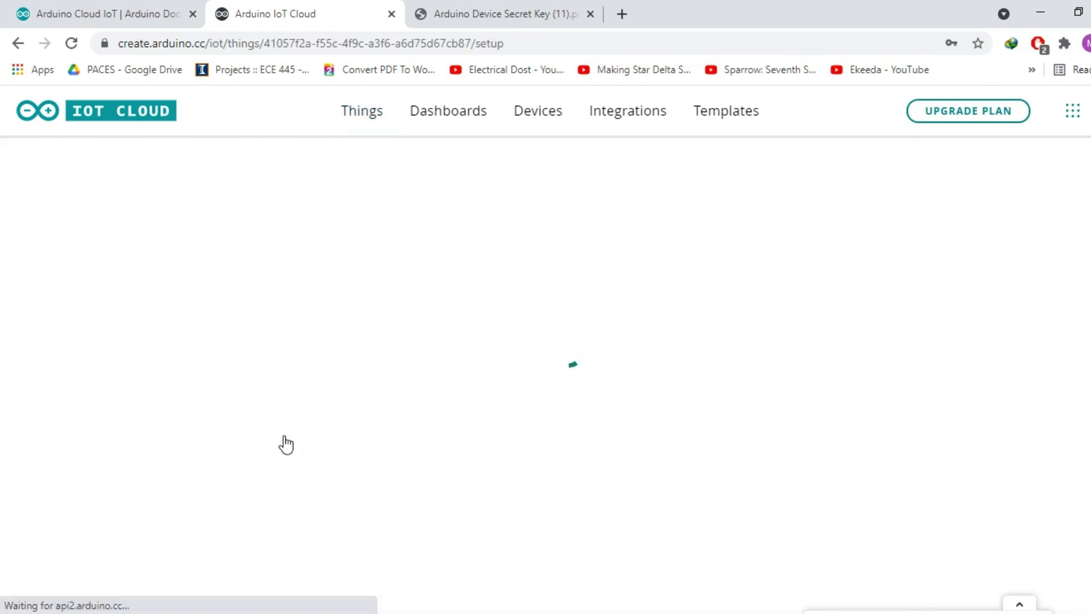
scroll(339, 409, down, 5)
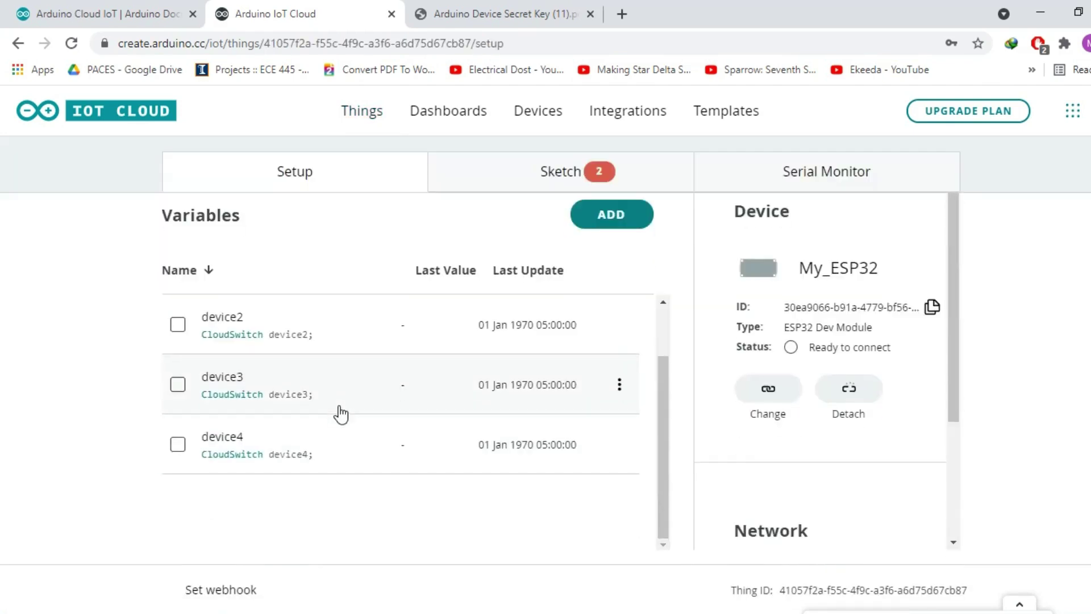
scroll(341, 413, up, 3)
click(557, 259)
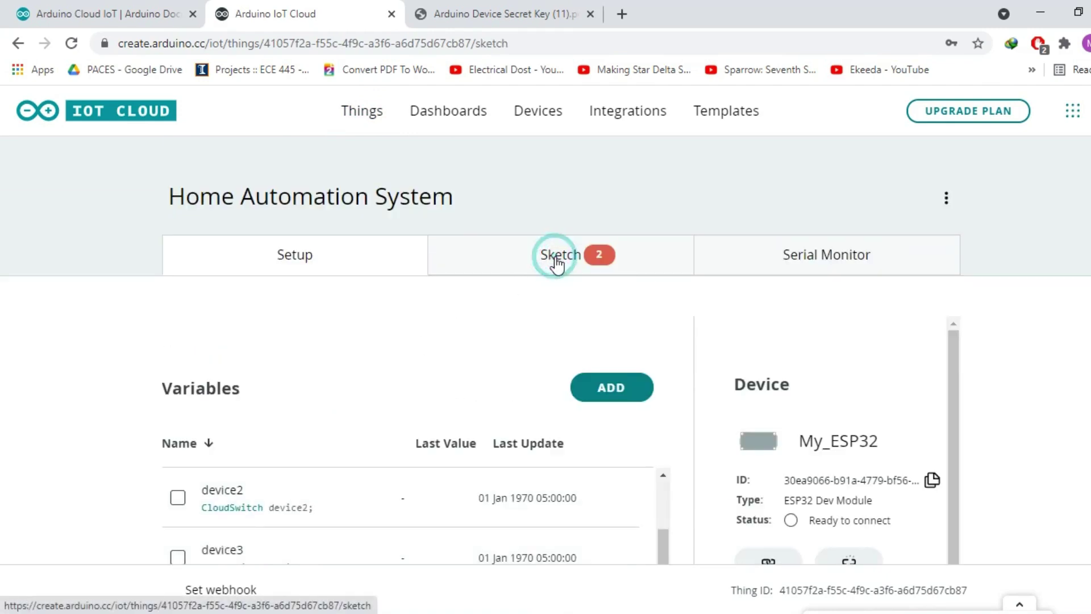
scroll(638, 282, down, 4)
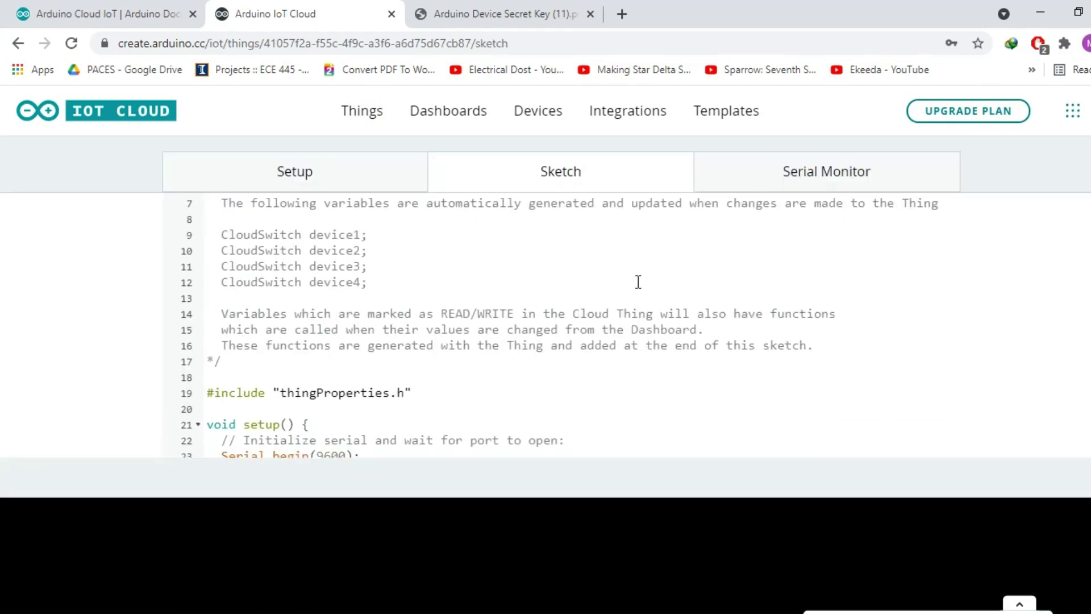
scroll(638, 282, up, 4)
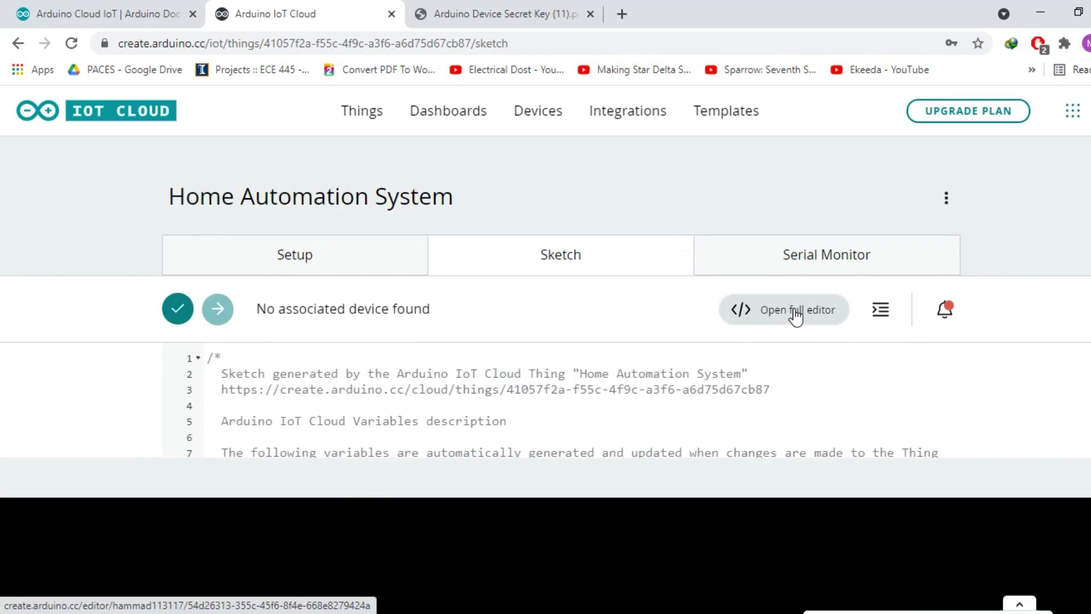
click(794, 313)
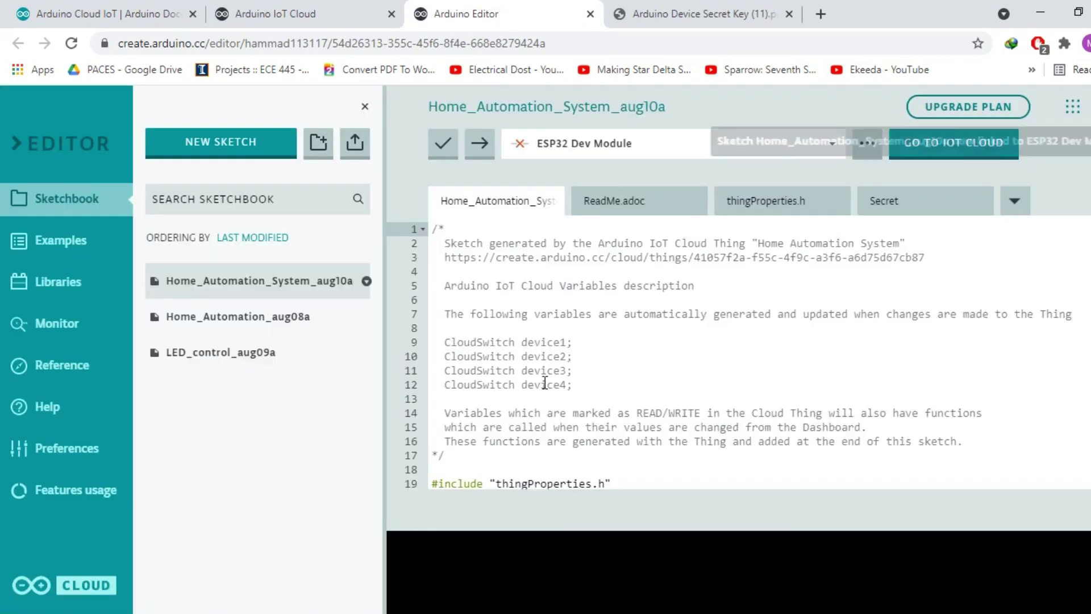
Below the thingProperties.h include, declare int variables device_1 = 13, device_2 = 12, device_3 = 14 and device_4 = 27, each with a matching gpio comment.
scroll(584, 350, down, 3)
scroll(584, 351, up, 2)
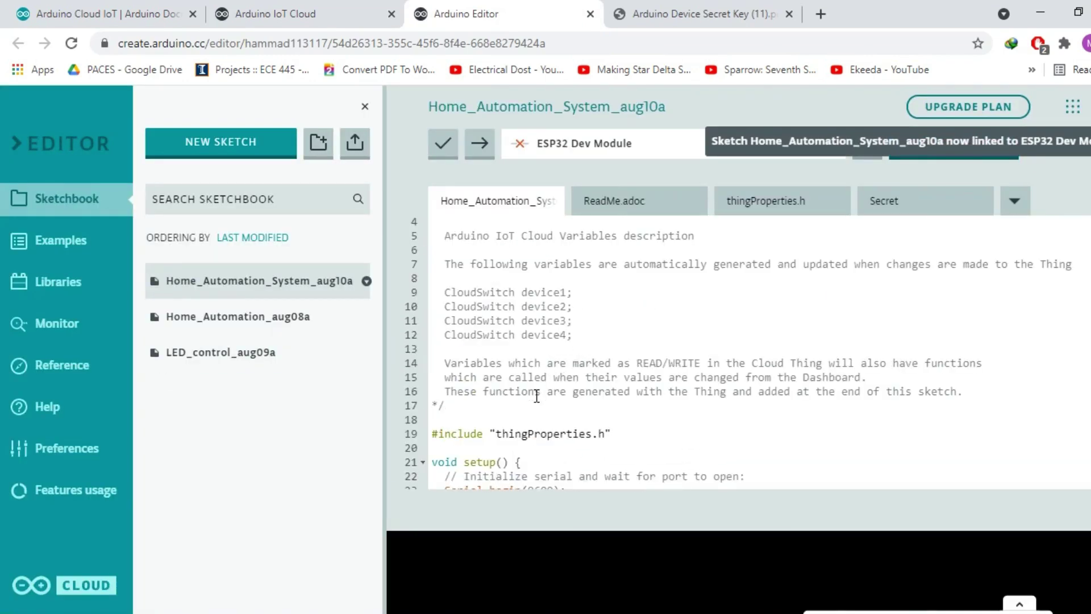
click(587, 333)
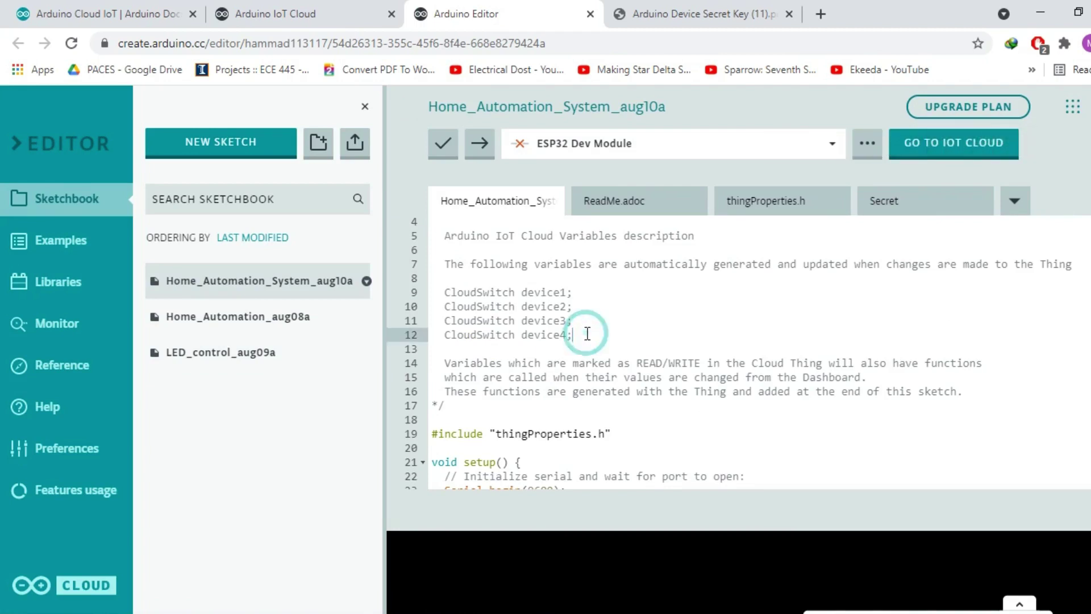
scroll(587, 334, down, 1)
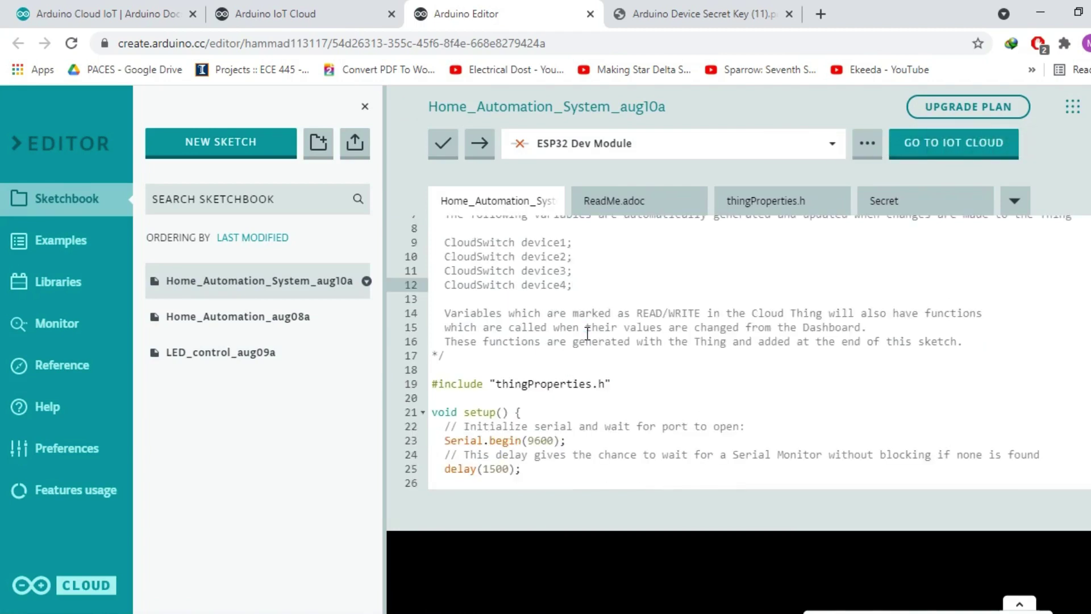
scroll(587, 333, up, 2)
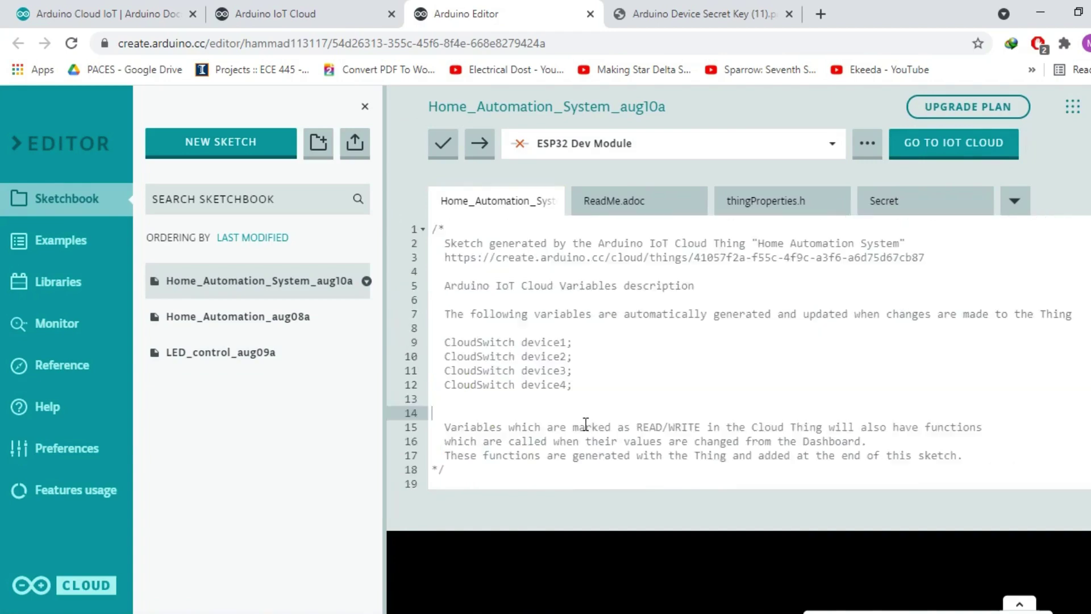
scroll(585, 425, down, 4)
click(639, 307)
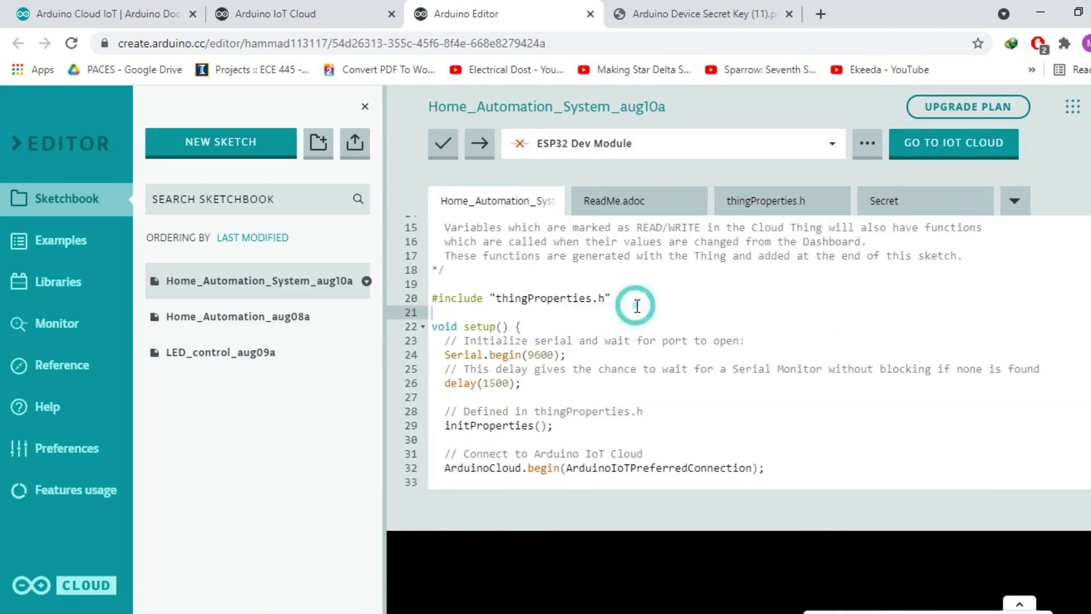
text(int device_1 = 13; // gpio 13 int device_2 = 12; // gpio 12 int device_3 = 14; // gpio 14 int device_4 = 27; // gpio 27)
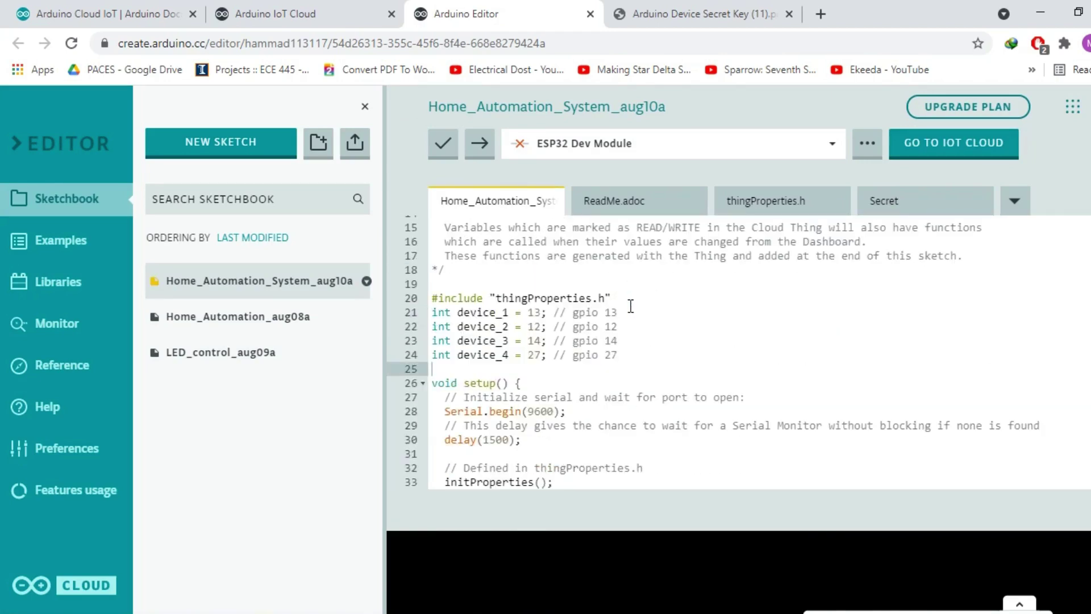
Add an if(device1) condition with an opening brace below the comment in the onDevice1Change function.
scroll(631, 305, down, 1)
scroll(630, 306, down, 10)
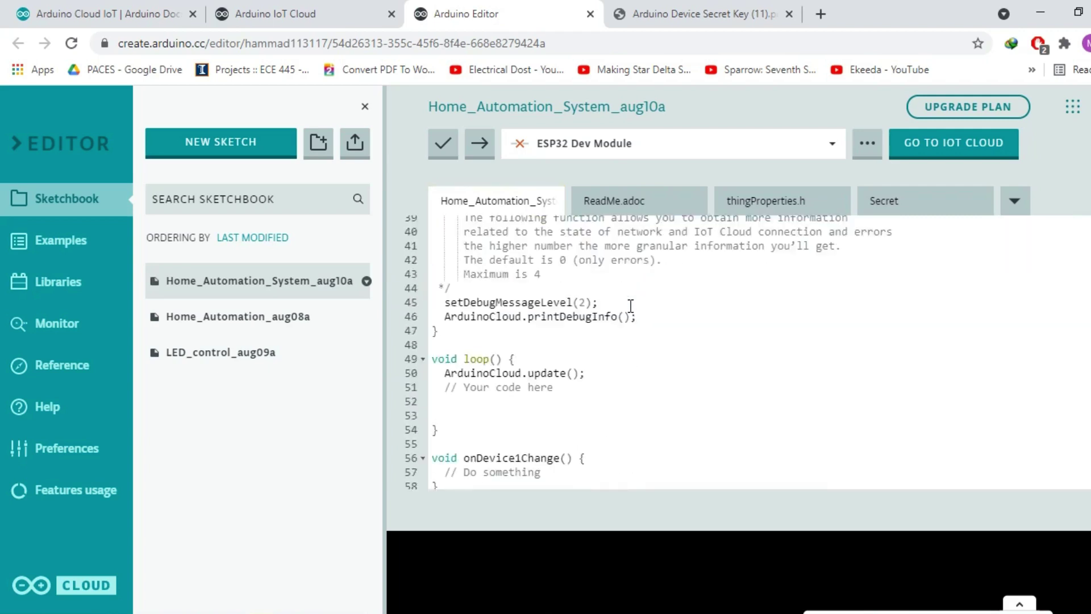
scroll(631, 305, up, 2)
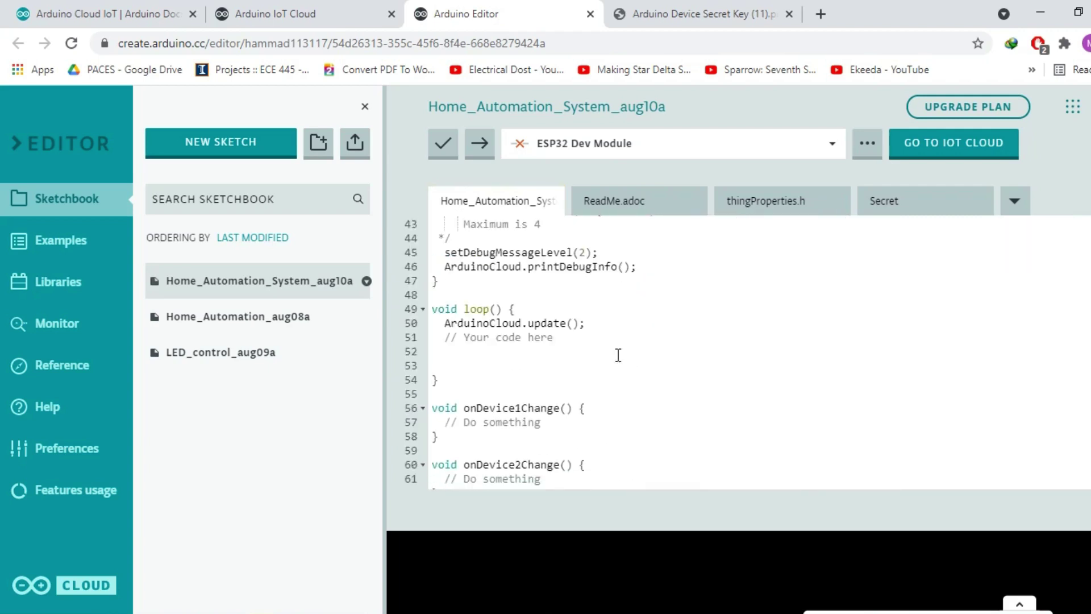
click(618, 408)
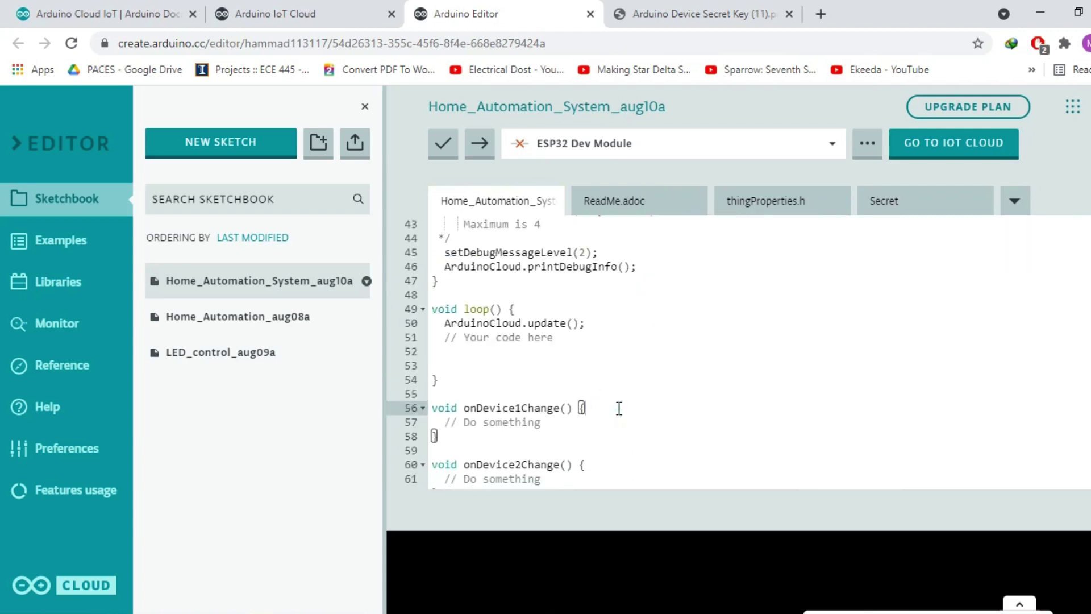
key(Return)
key(BackSpace)
key(BackSpace)
click(555, 424)
key(Return)
text(if()
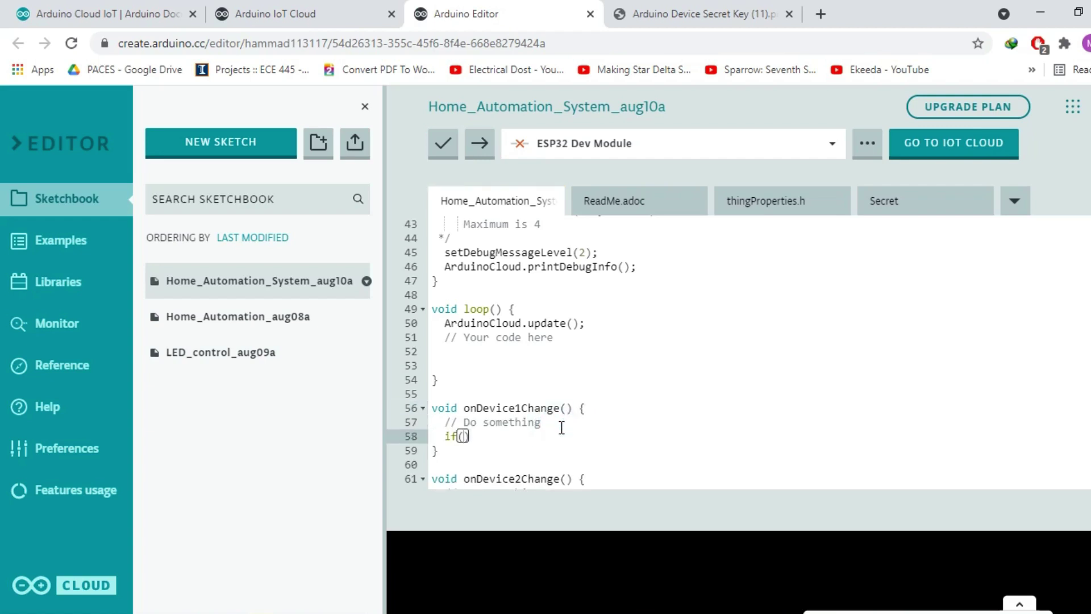
text(device1))
key(Return)
text({)
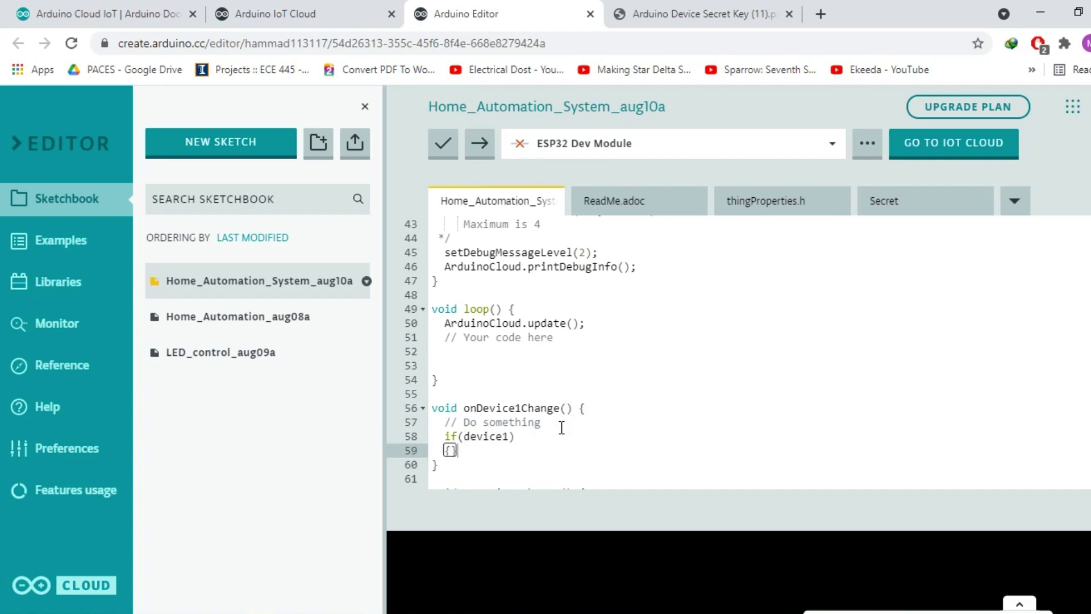
Write digitalWrite(device_1,HIGH); inside the if(device1) block.
key(Return)
text(digitalWrite)
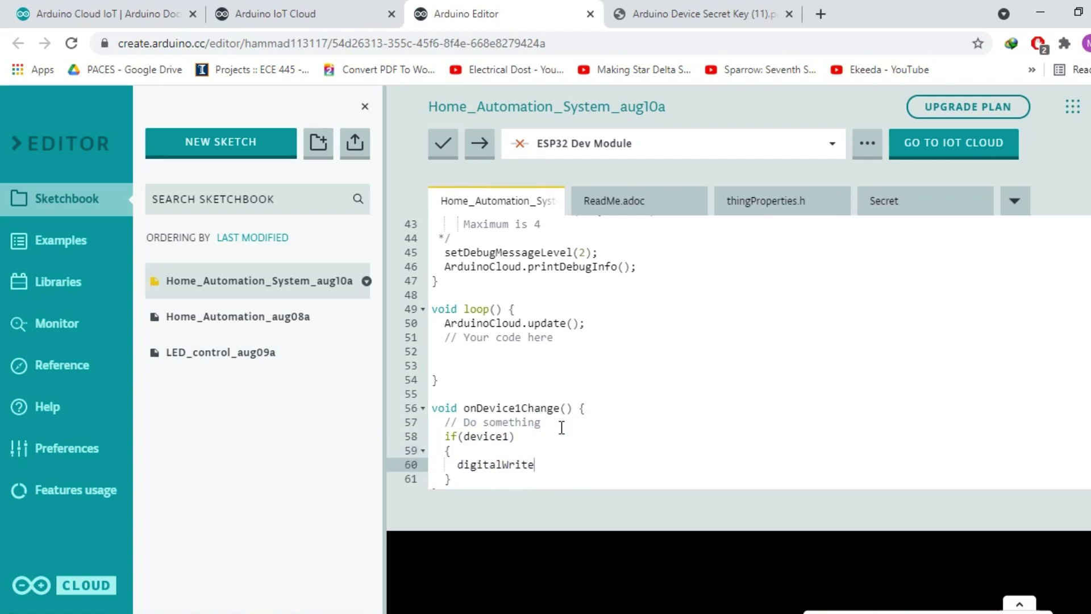
text(())
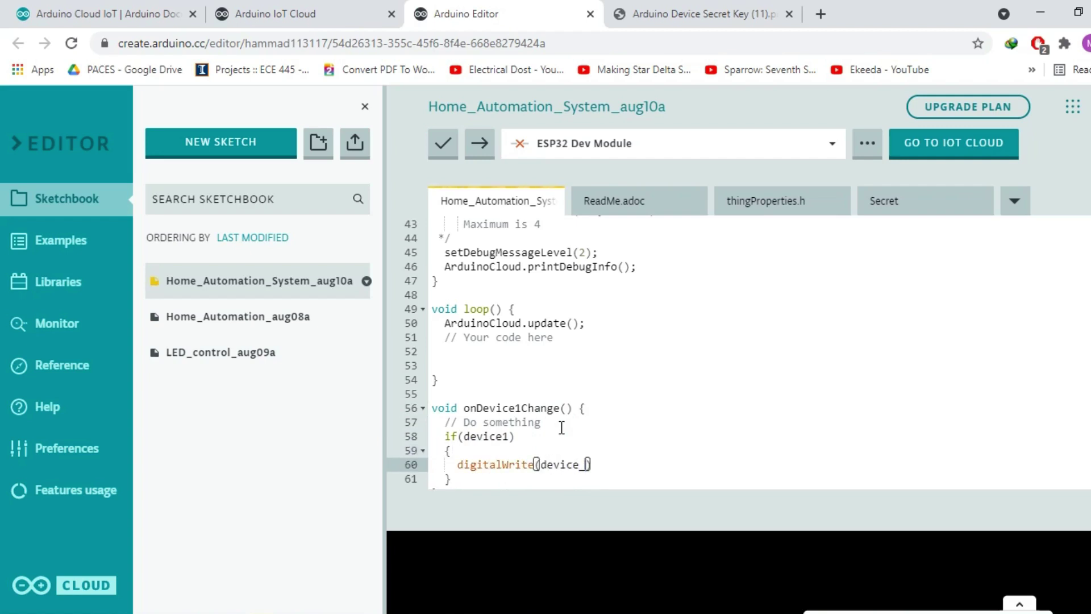
text(device_1,HIGH)
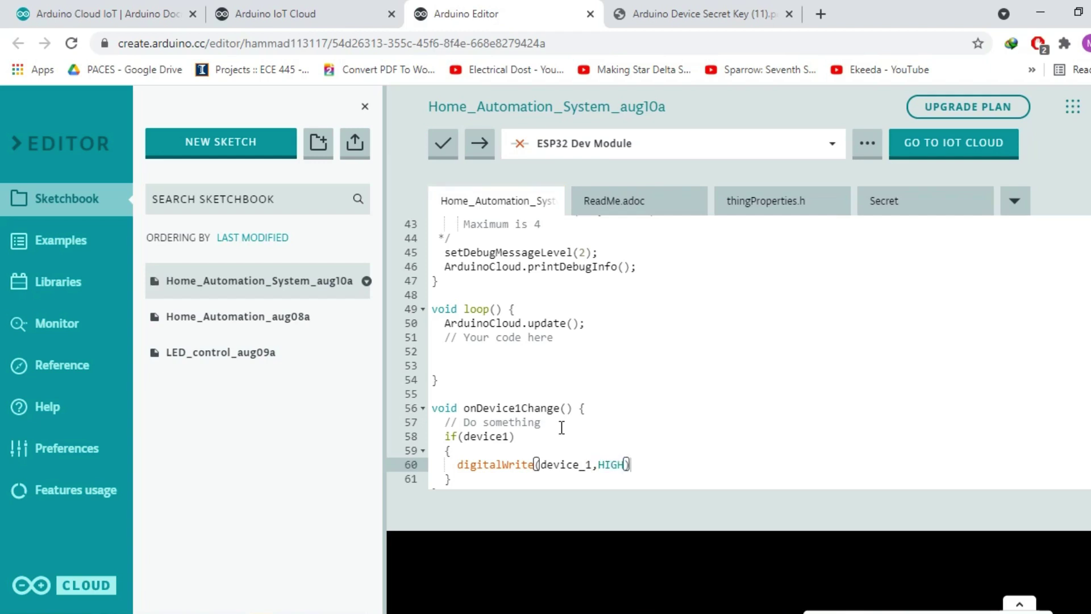
text();)
Add an else block after the if(device1) block in onDevice1Change containing digitalWrite(device1,LOW);.
key(Down)
key(Return)
text(else)
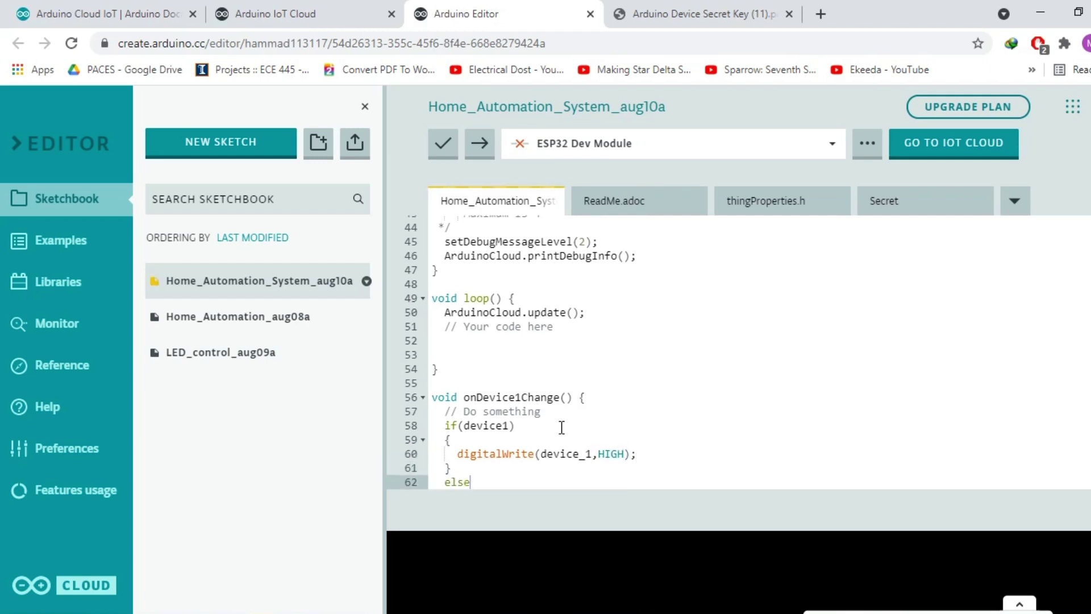
key(Return)
text({)
key(Return)
text(d)
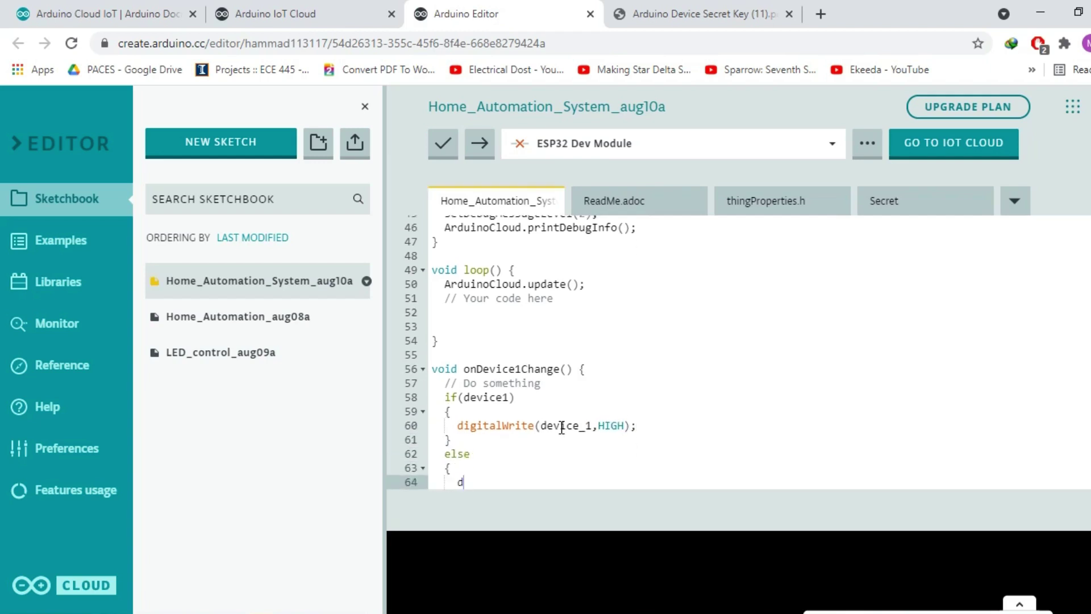
text(igitalWrite(devi)
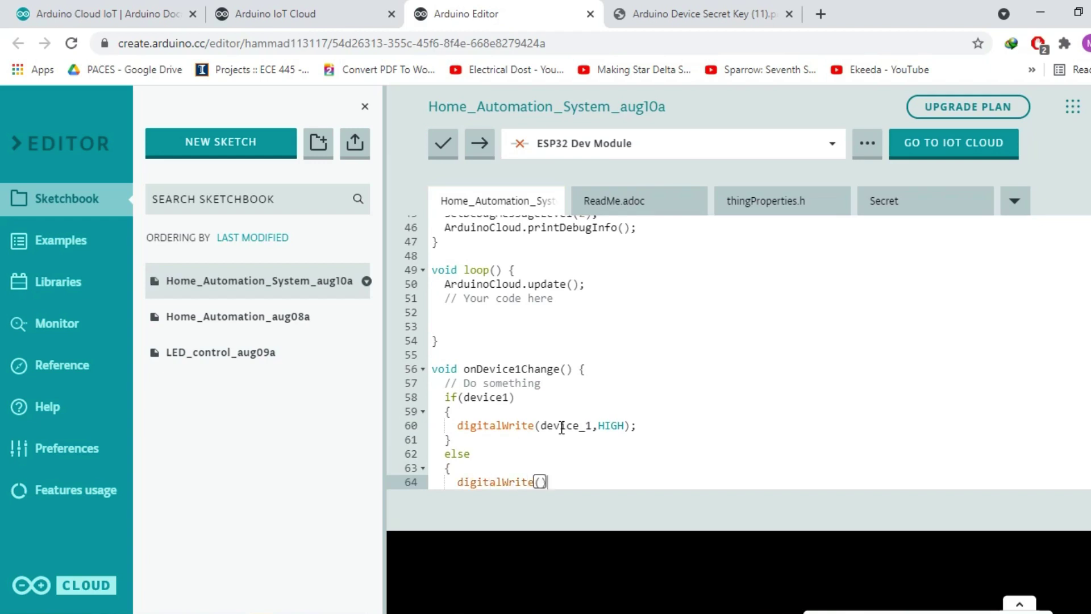
text(ce1,LOW)
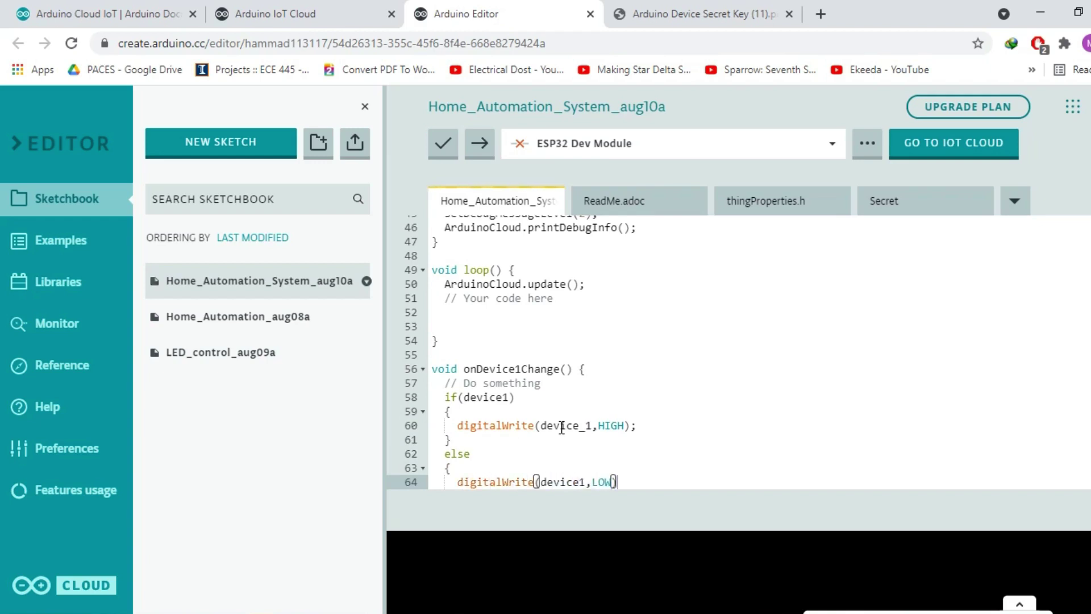
text();)
Copy the if/else block from onDevice1Change onto a new line below the comment in onDevice2Change.
scroll(562, 427, down, 2)
drag(451, 396, 466, 299)
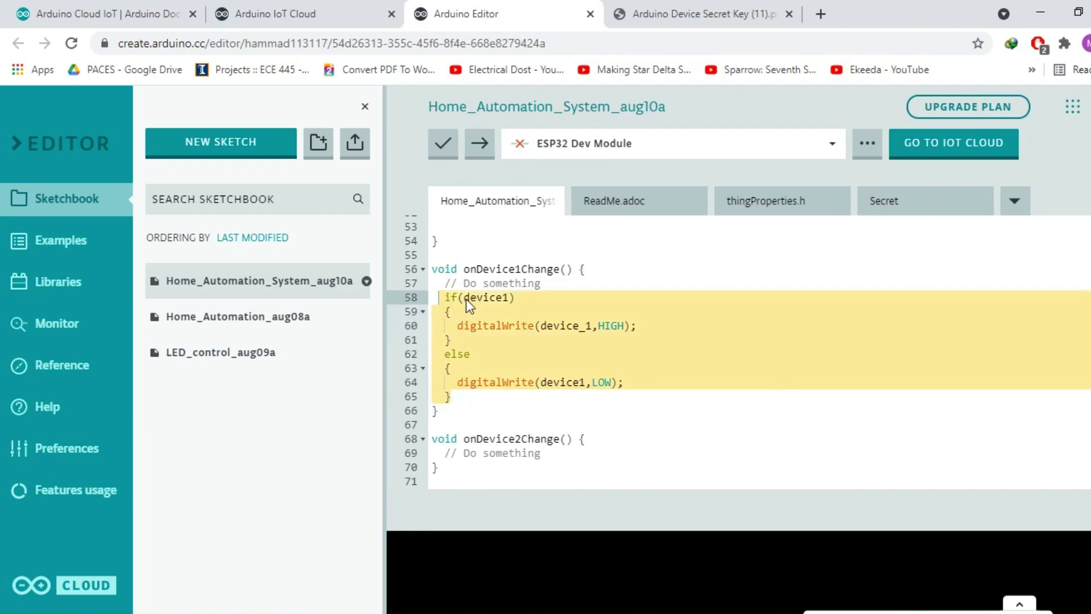
right_click(466, 299)
right_click(534, 344)
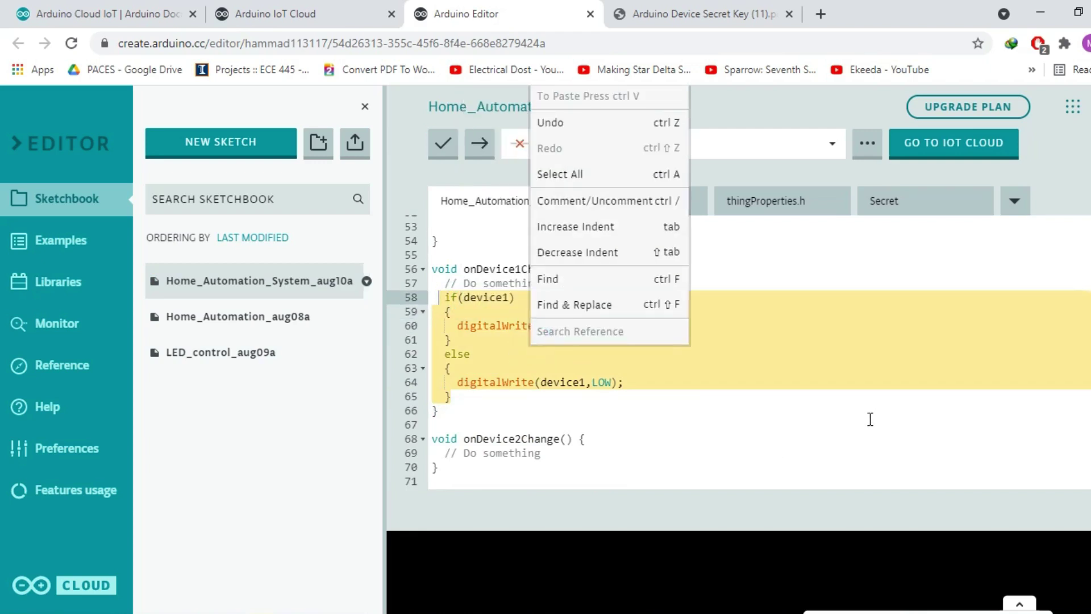
click(565, 462)
scroll(586, 398, down, 3)
click(604, 319)
click(558, 336)
key(Return)
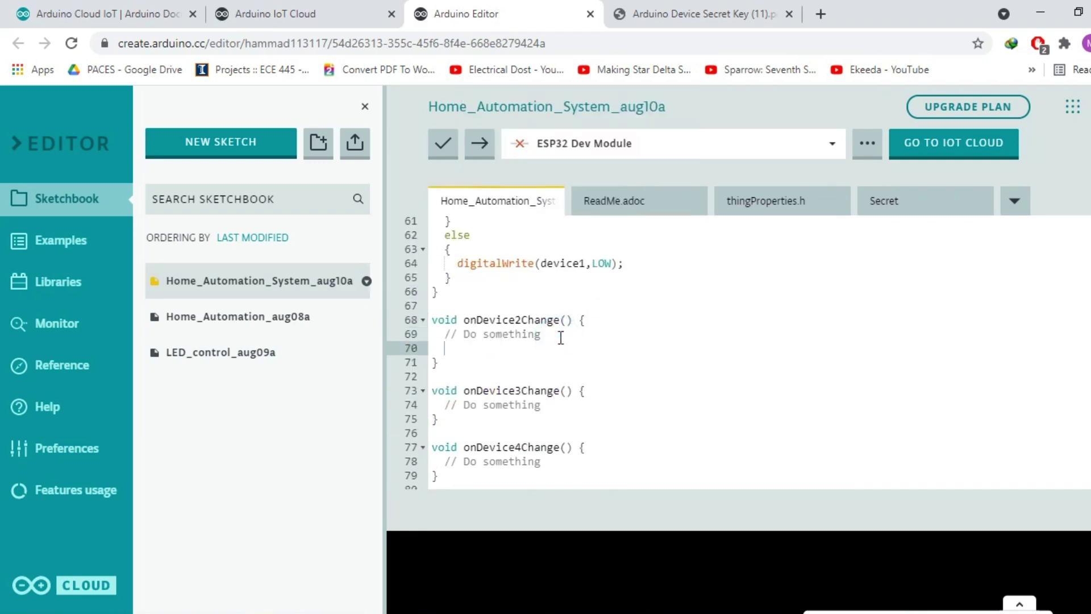
text(if(device) { digitalWrite(device_1,HIGH); } else { digitalWrite(device1,LOW); })
In onDevice2Change, change the condition to device2 and the pin in both digitalWrite calls to device_2.
click(509, 348)
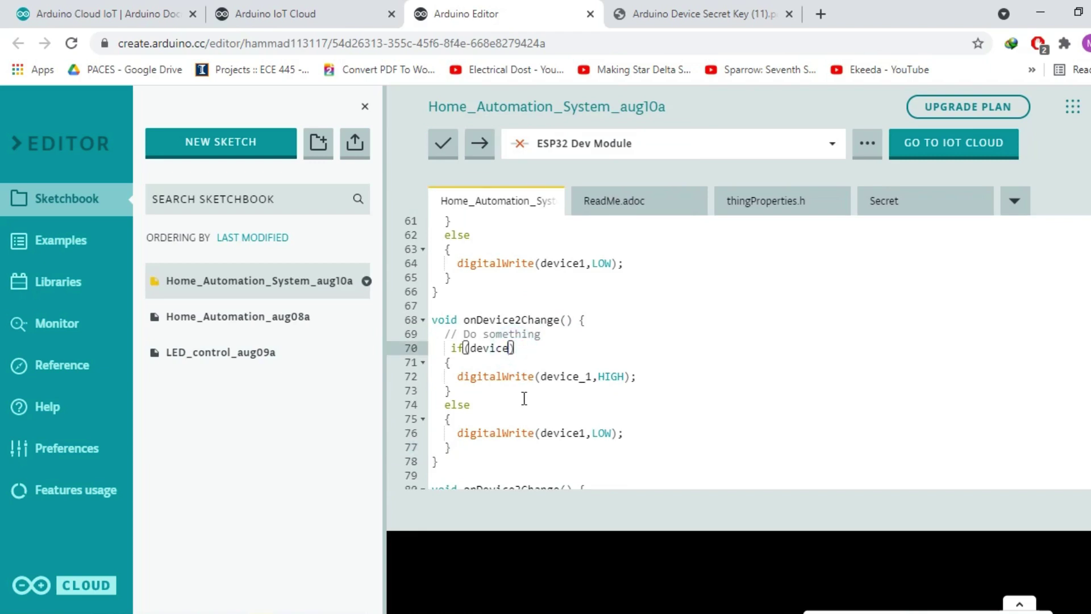
text(2)
key(Down)
key(Down)
key(BackSpace)
text(2)
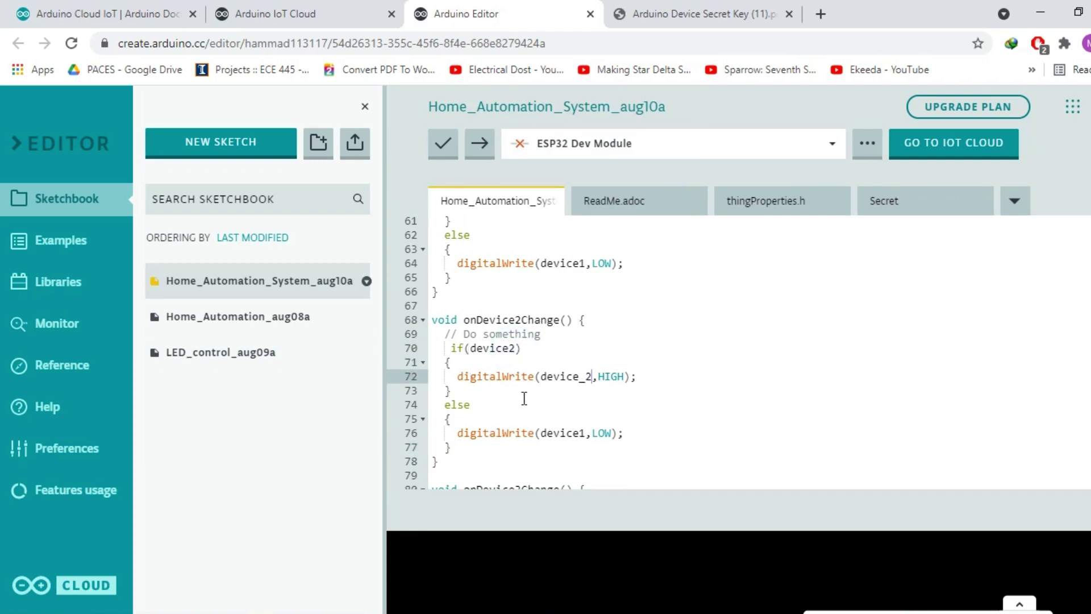
key(Down)
key(Down)
key(Down)
key(Down)
key(Delete)
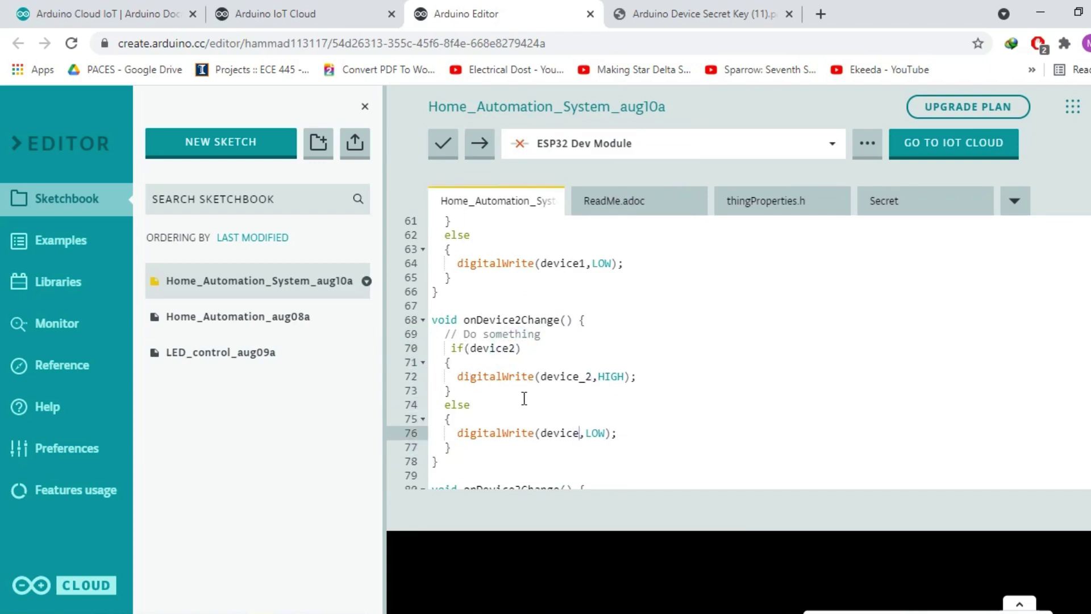
text(2)
text(_)
Correct the pin name in the else branch of onDevice1Change to device_1.
key(Up)
key(Up)
key(Up)
key(Up)
key(Up)
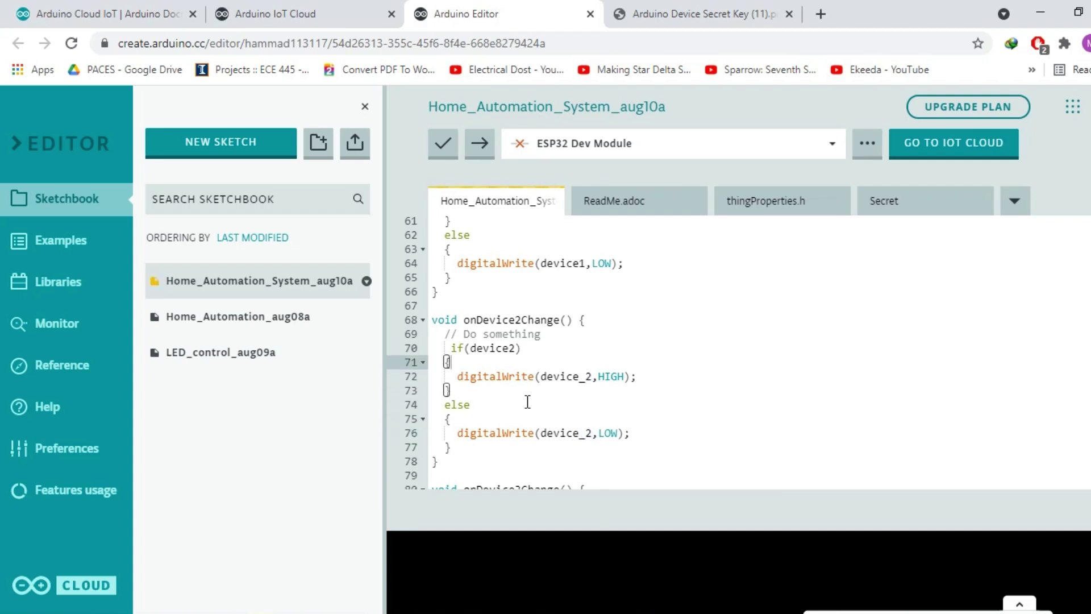
click(584, 264)
text(_)
scroll(584, 264, up, 3)
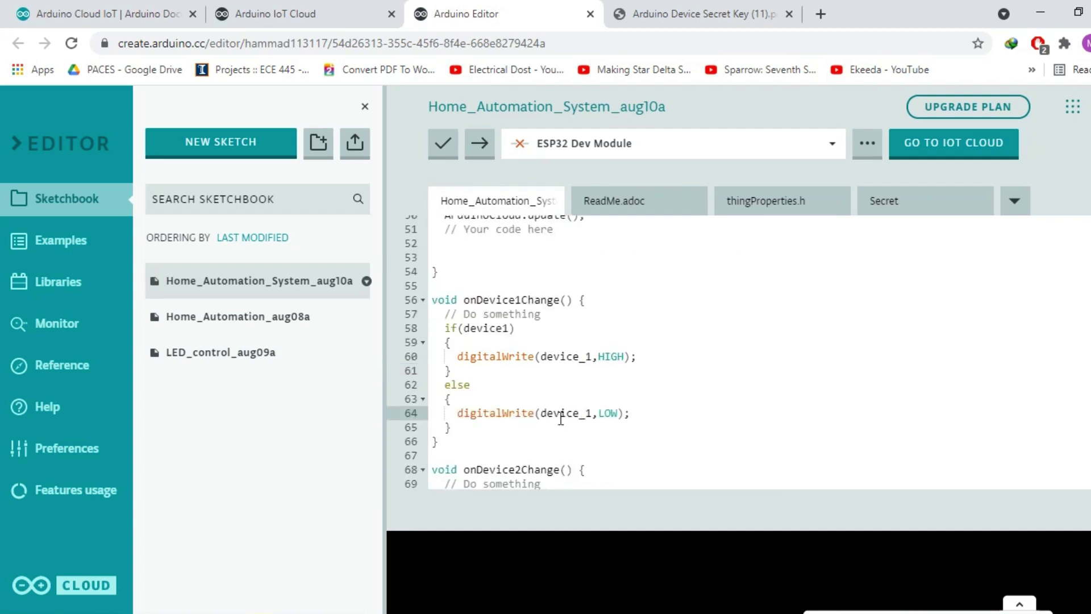
Copy the if/else block from onDevice2Change onto a new line below the comment in onDevice3Change.
scroll(566, 417, down, 5)
drag(453, 348, 422, 250)
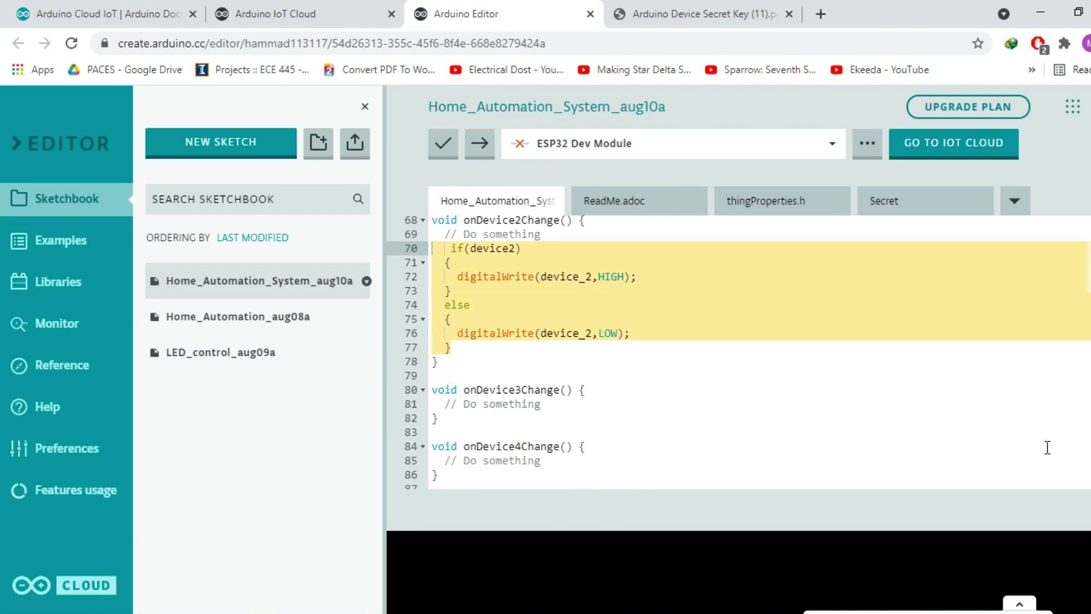
key(ctrl+c)
click(579, 404)
key(Return)
key(ctrl+v)
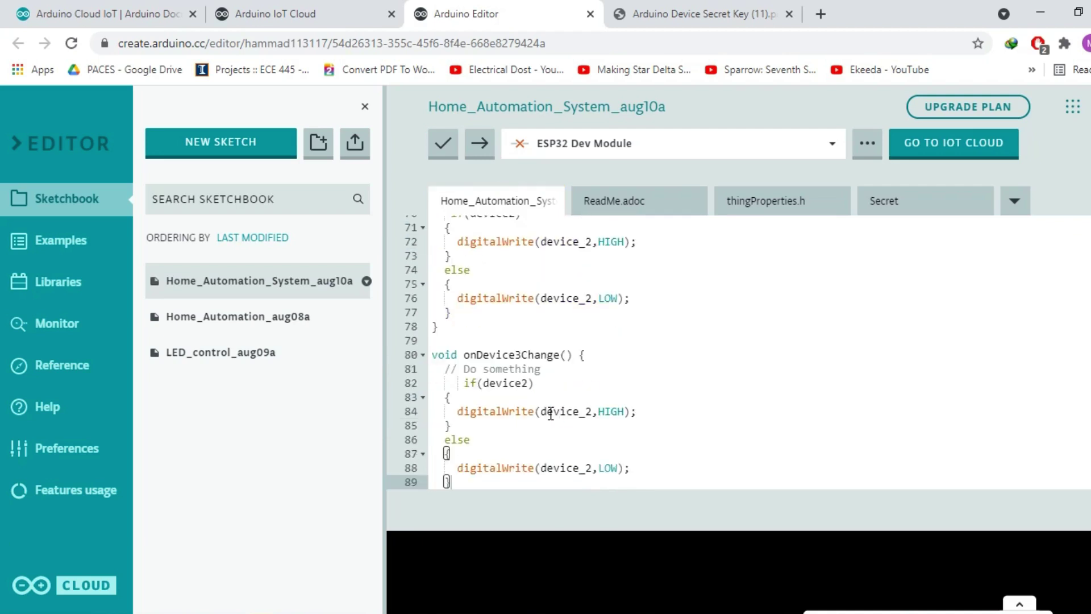
In onDevice3Change, change the condition to device3 and the pin in both digitalWrite calls to device_3.
key(BackSpace)
text(3)
scroll(555, 480, down, 2)
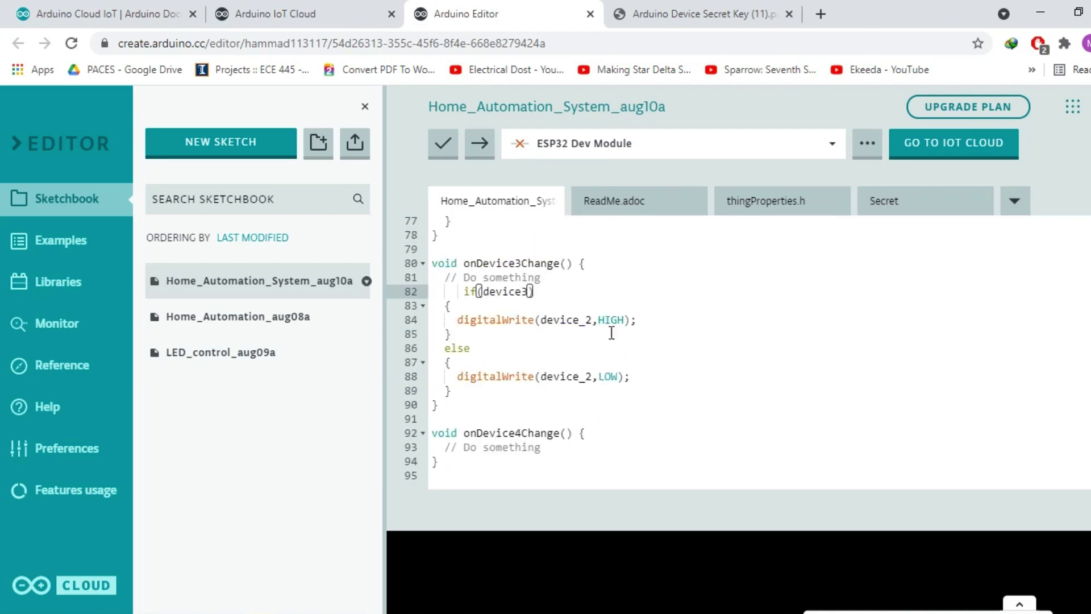
click(591, 320)
key(BackSpace)
text(3)
key(Down)
key(Down)
click(591, 376)
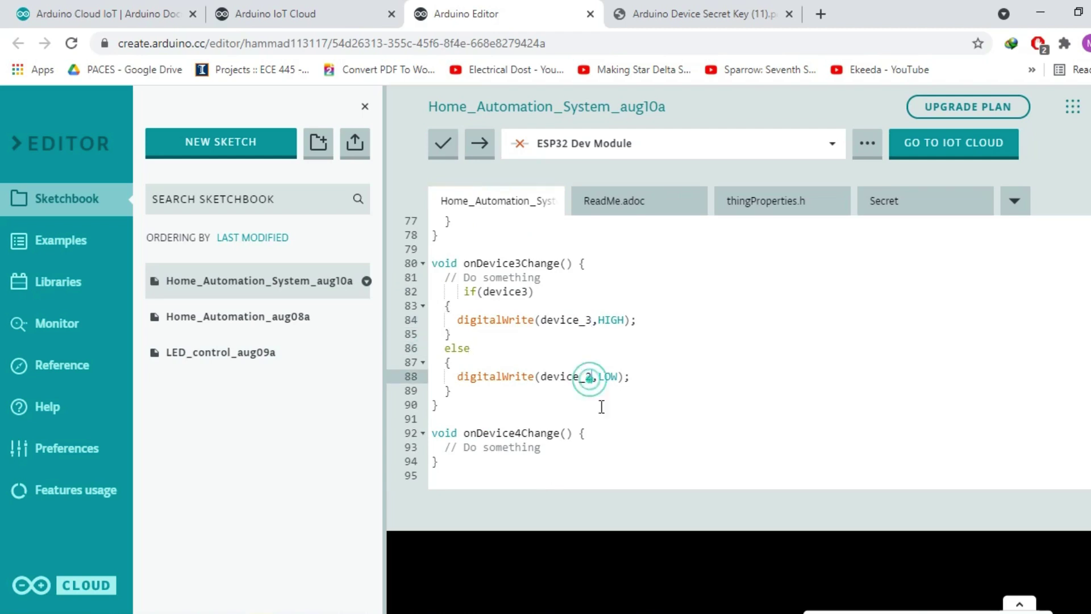
key(BackSpace)
text(3)
Paste the copied if/else block onto a new line below the comment in onDevice4Change.
click(565, 447)
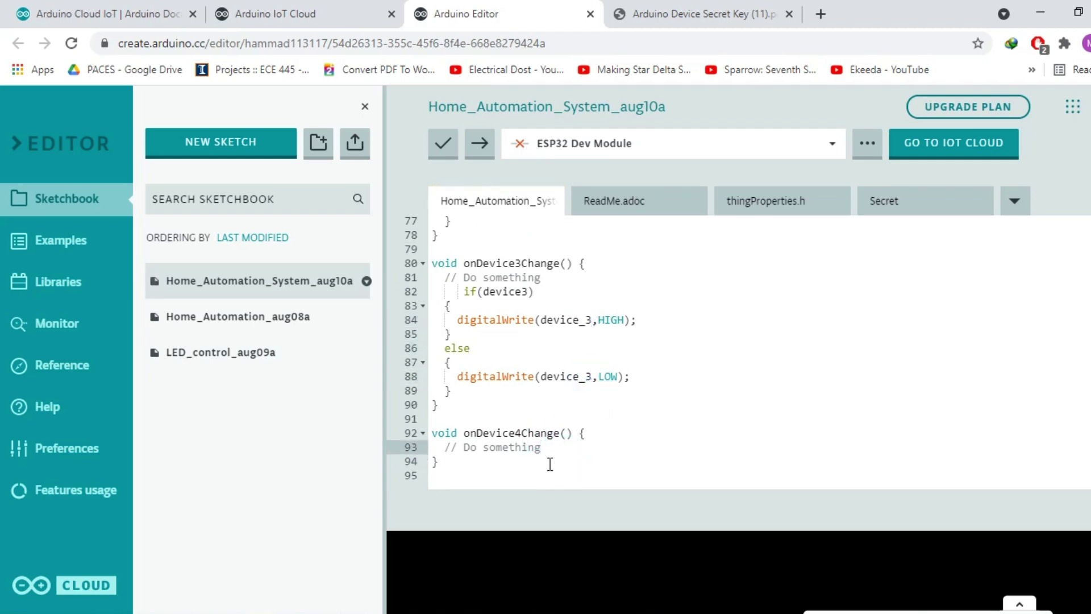
key(Return)
key(ctrl+v)
scroll(549, 465, down, 1)
In onDevice4Change, change the condition to device4 and the pin in the HIGH digitalWrite call to device_4.
click(528, 348)
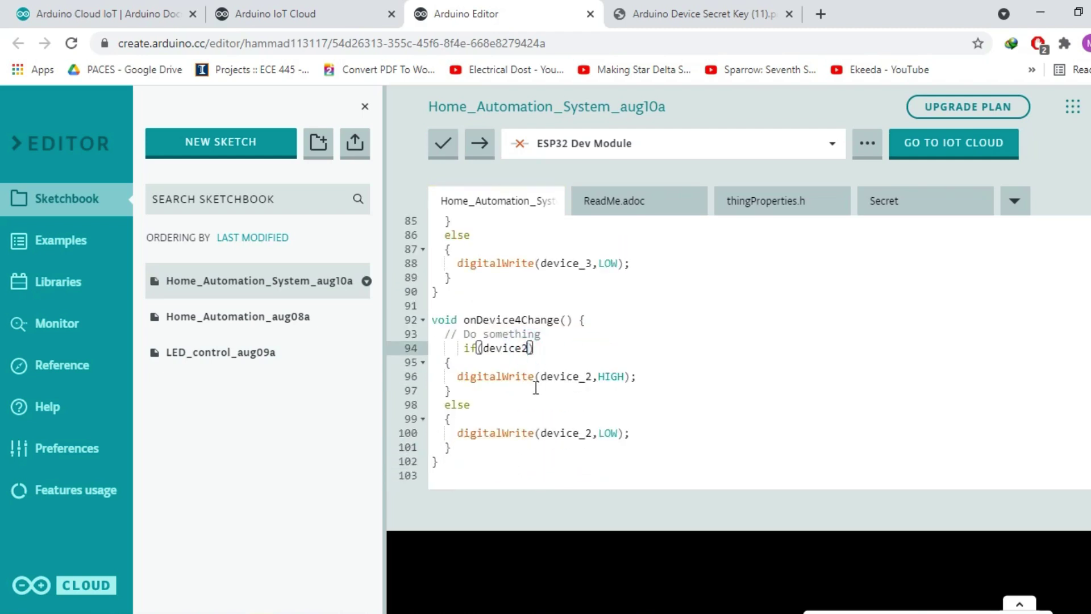
key(BackSpace)
text(4)
click(592, 376)
key(BackSpace)
text(4)
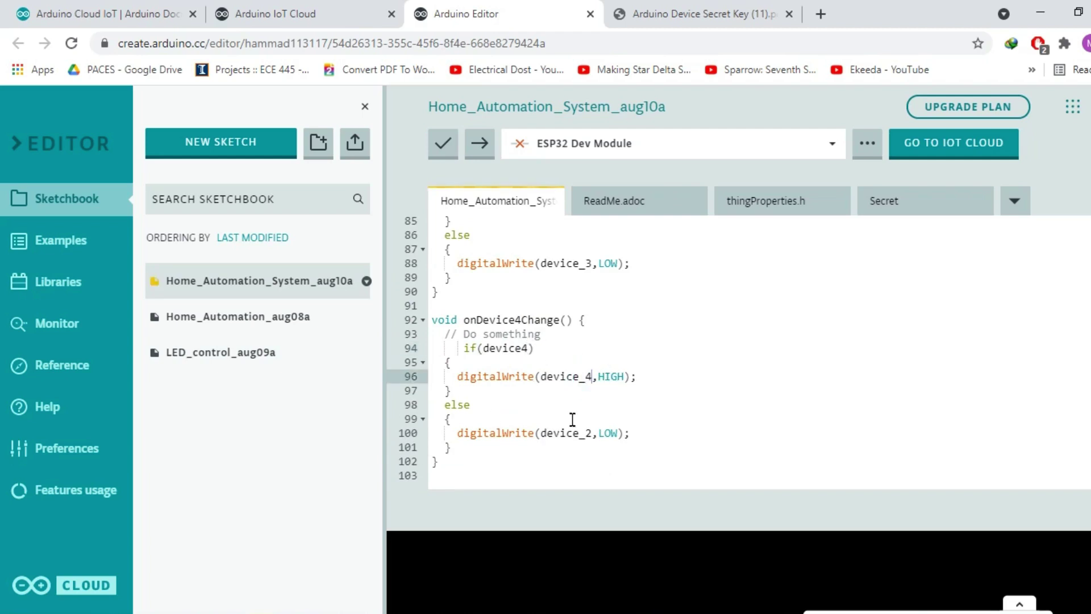